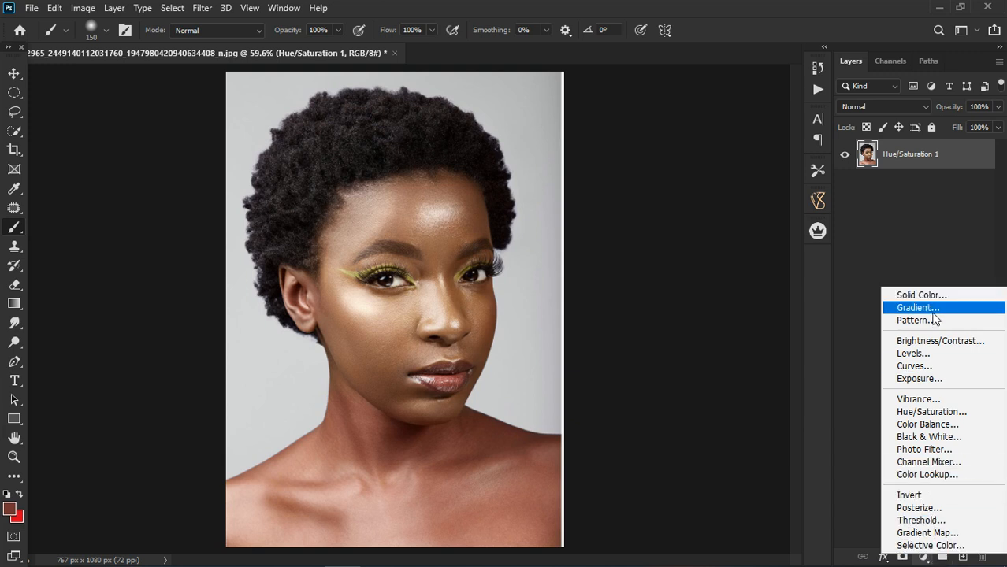
- Add a Gradient Map adjustment layer above the portrait layer and hide it
{"action": "left_click", "coordinate": [914, 536]}
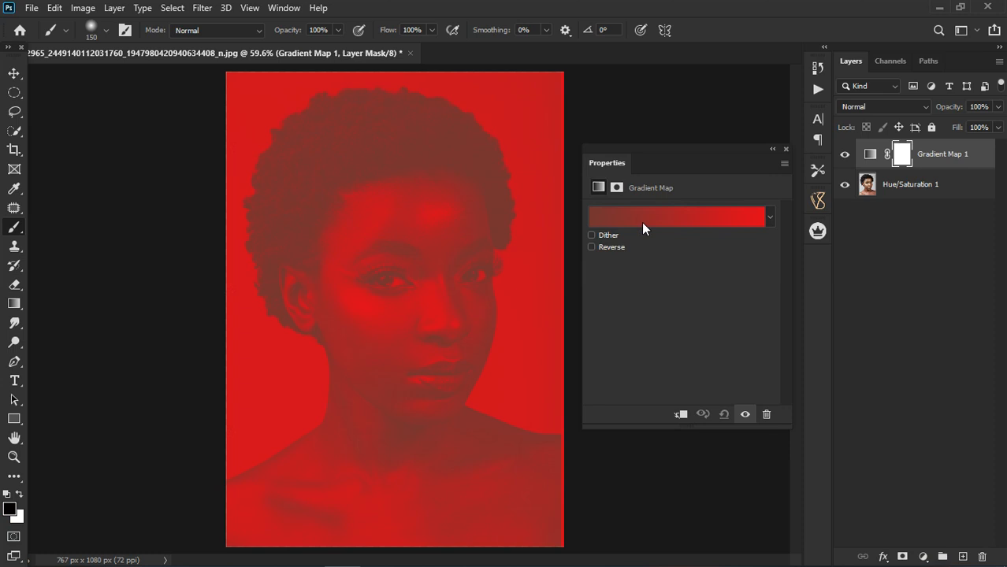
{"action": "left_click", "coordinate": [786, 150]}
{"action": "left_click", "coordinate": [845, 154]}
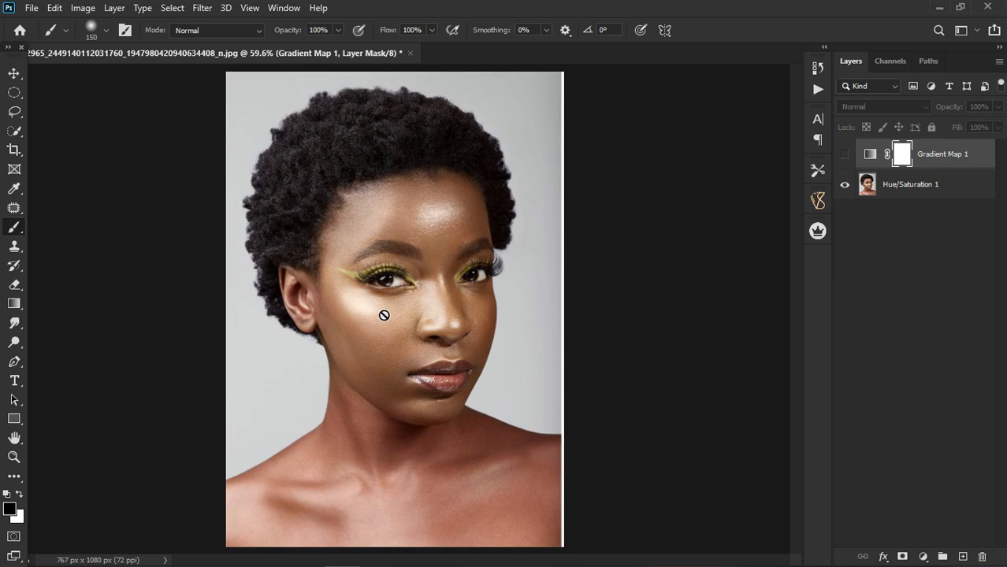
{"action": "scroll", "coordinate": [379, 315], "scroll_direction": "up", "scroll_amount": 5}
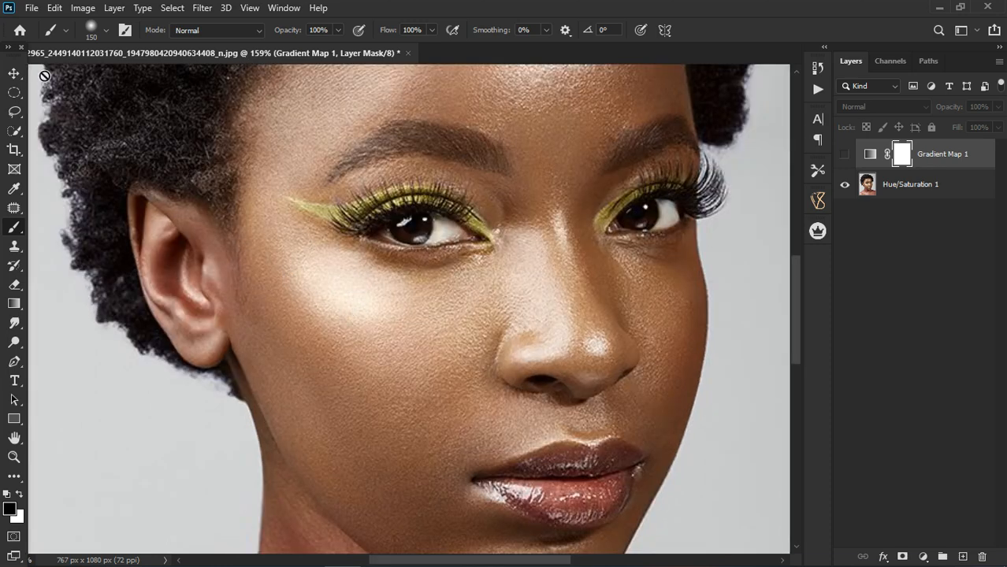
{"action": "left_click", "coordinate": [14, 73]}
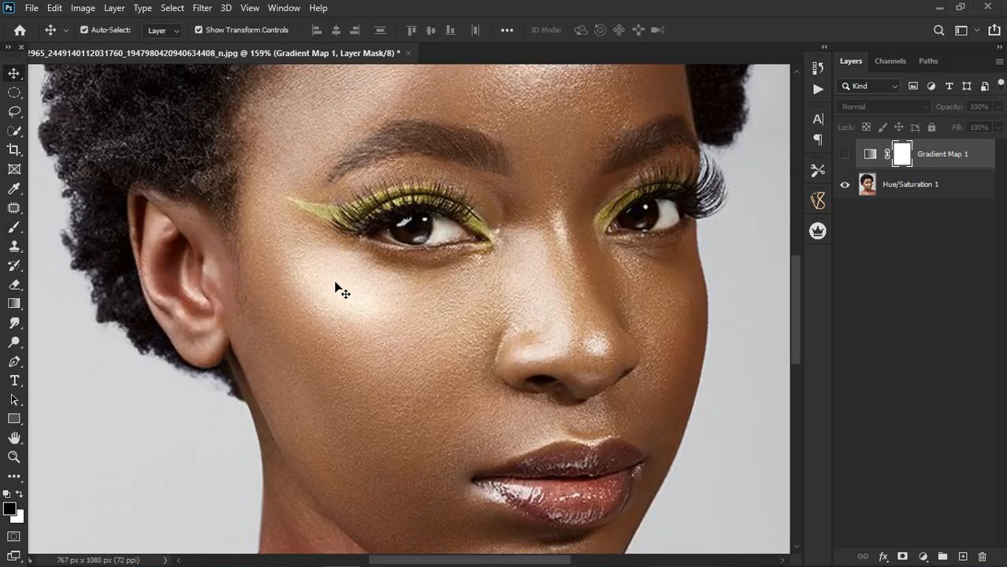
{"action": "scroll", "coordinate": [521, 148], "scroll_direction": "down", "scroll_amount": 5}
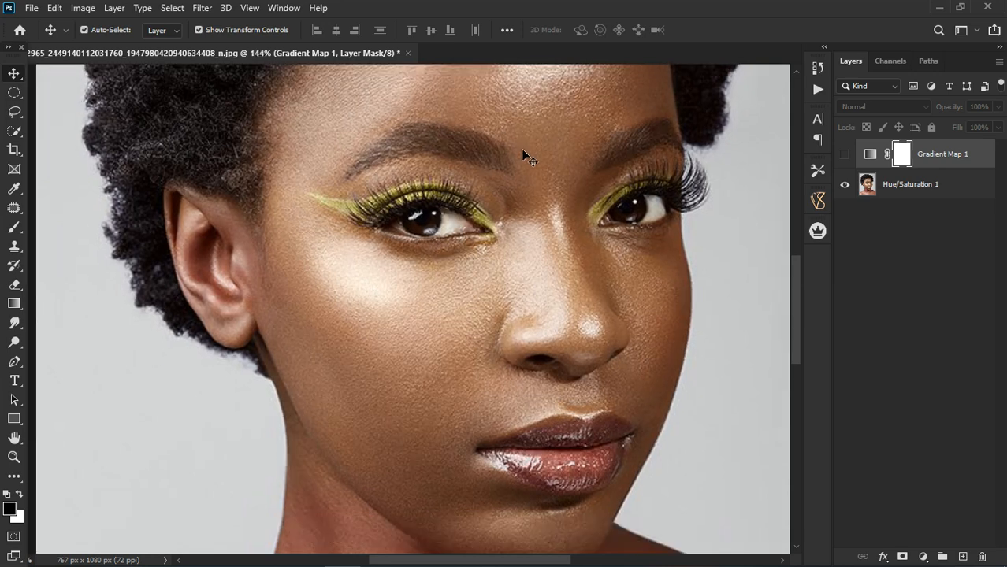
{"action": "scroll", "coordinate": [504, 203], "scroll_direction": "down", "scroll_amount": 1}
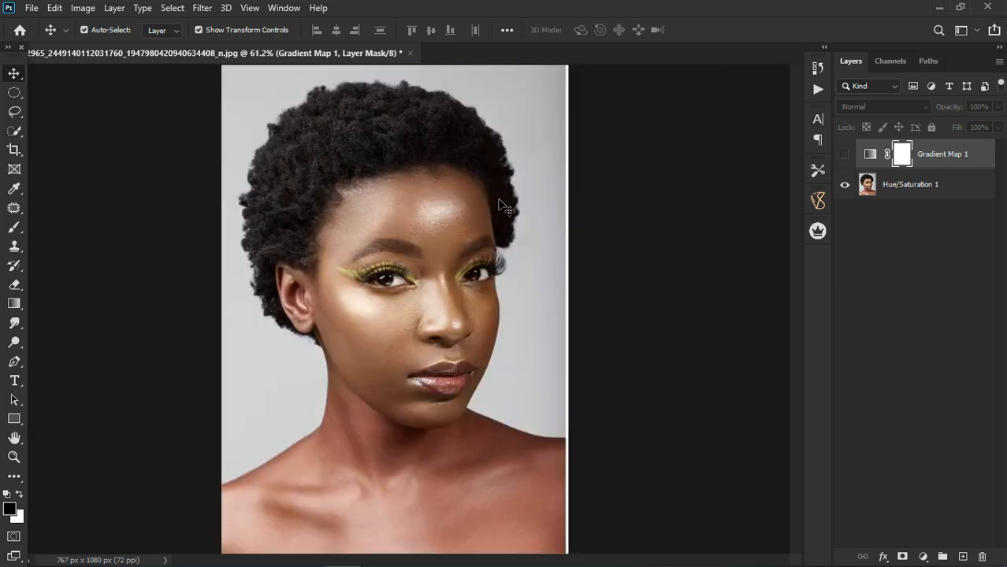
- Try the This Layer Blend If sliders from both ends on the Hue/Saturation 1 layer, then restore the full 0 to 255 range
{"action": "left_click", "coordinate": [956, 192]}
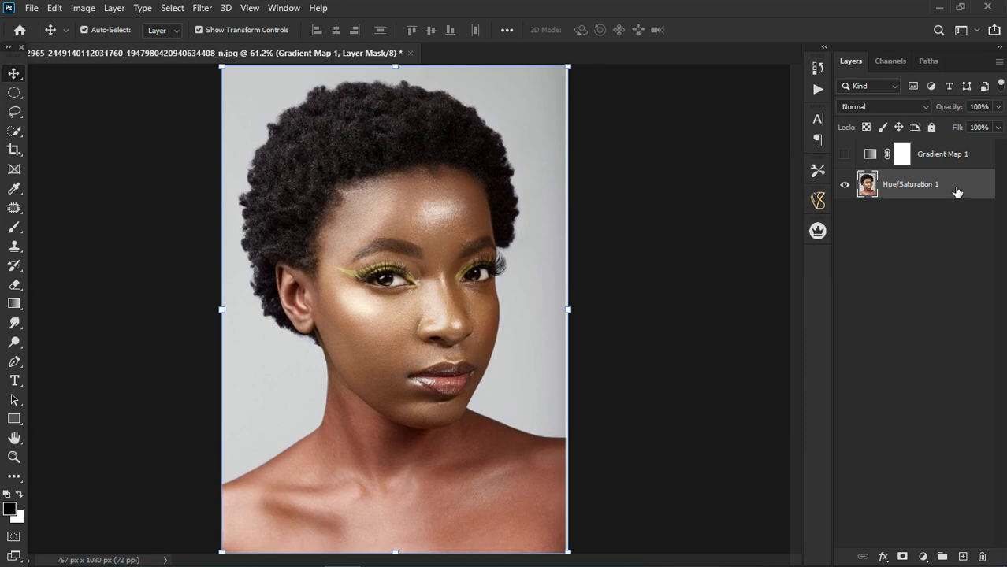
{"action": "key", "text": "h"}
{"action": "double_click", "coordinate": [957, 192]}
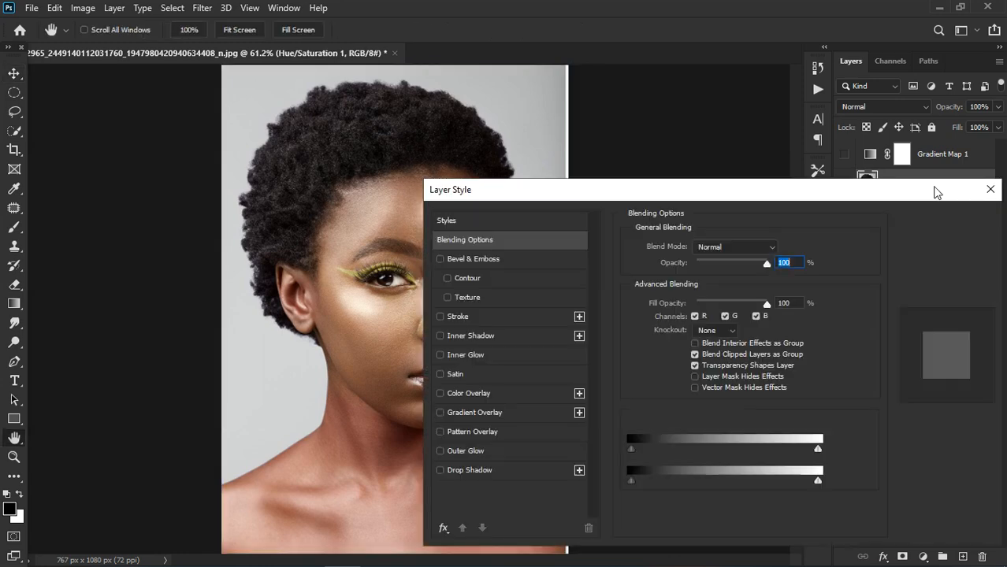
{"action": "left_click_drag", "start_coordinate": [607, 200], "coordinate": [691, 184]}
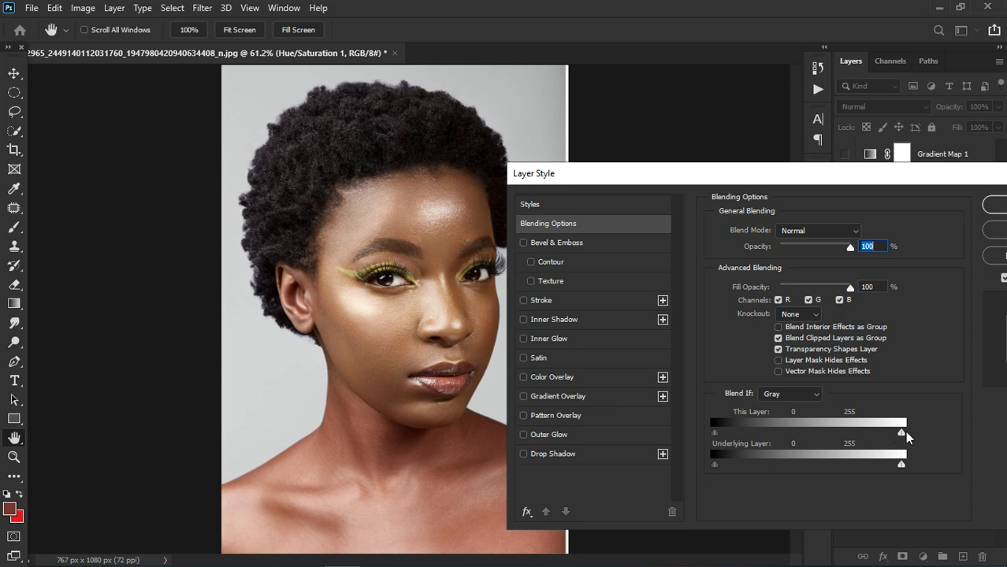
{"action": "mouse_move", "coordinate": [903, 433]}
{"action": "left_mouse_down"}
{"action": "mouse_move", "coordinate": [817, 446]}
{"action": "mouse_move", "coordinate": [906, 435]}
{"action": "left_mouse_up"}
{"action": "left_click_drag", "start_coordinate": [712, 432], "coordinate": [671, 436]}
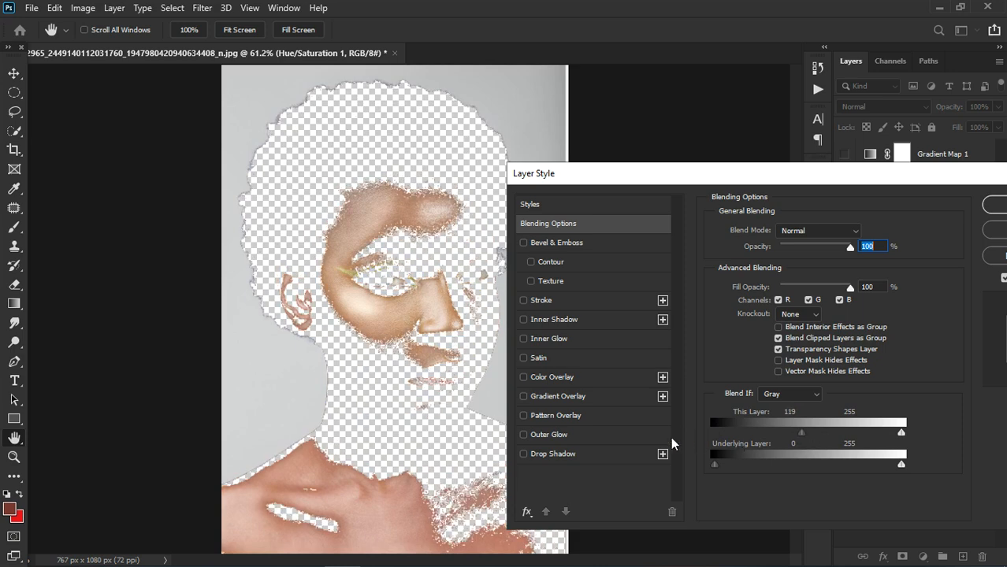
{"action": "left_click_drag", "start_coordinate": [902, 434], "coordinate": [848, 434]}
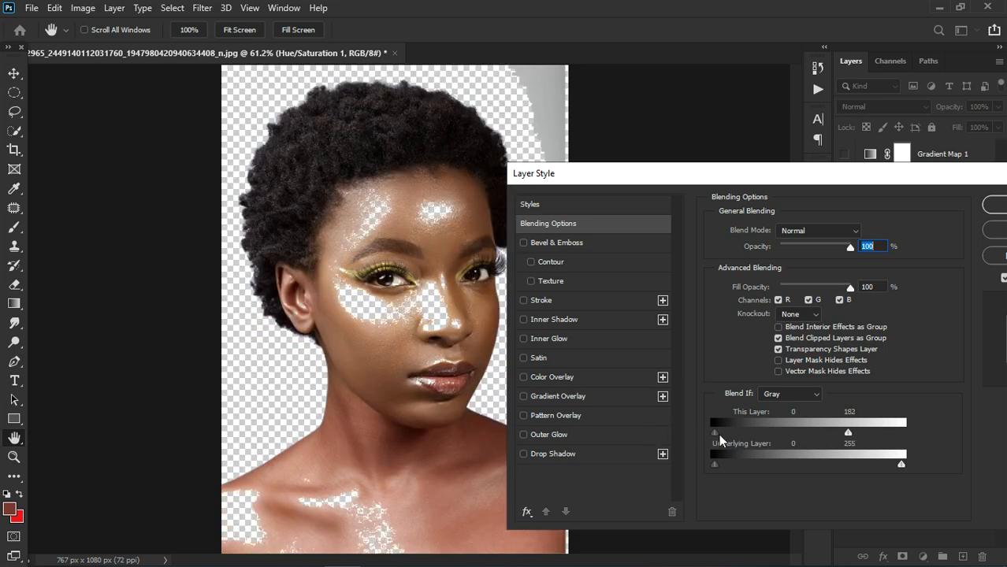
{"action": "left_click_drag", "start_coordinate": [714, 433], "coordinate": [929, 436]}
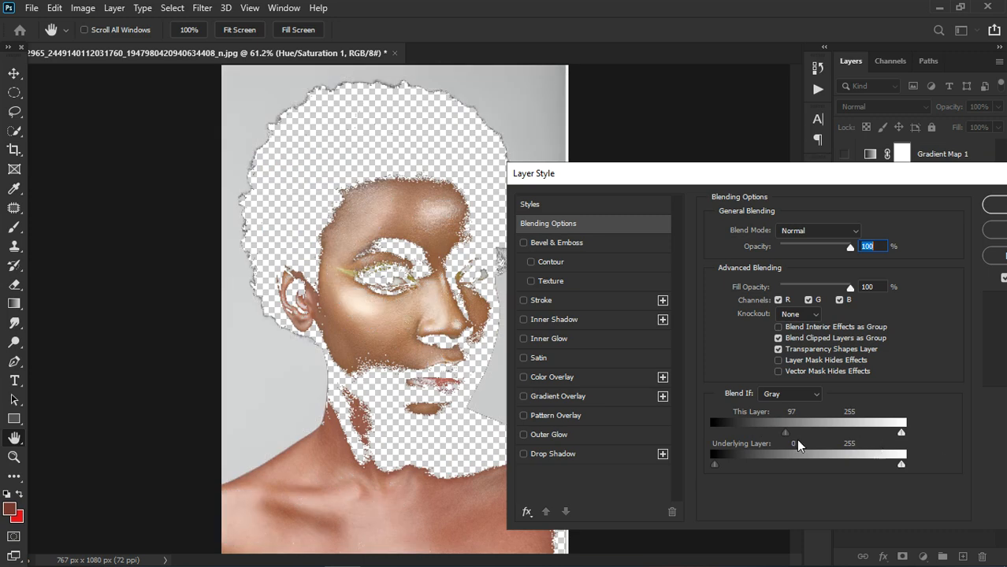
{"action": "left_click_drag", "start_coordinate": [787, 433], "coordinate": [699, 433]}
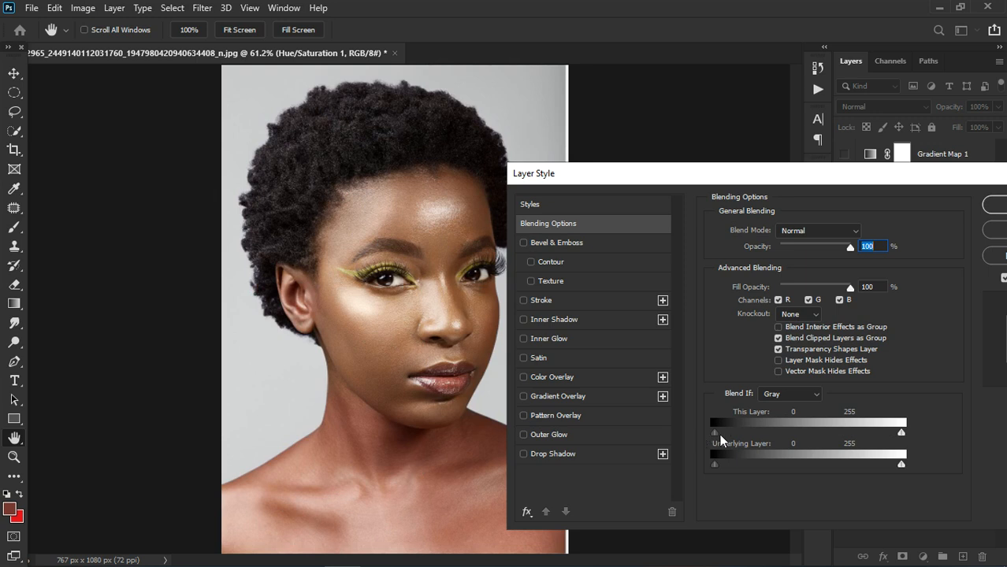
{"action": "left_click_drag", "start_coordinate": [905, 180], "coordinate": [811, 172]}
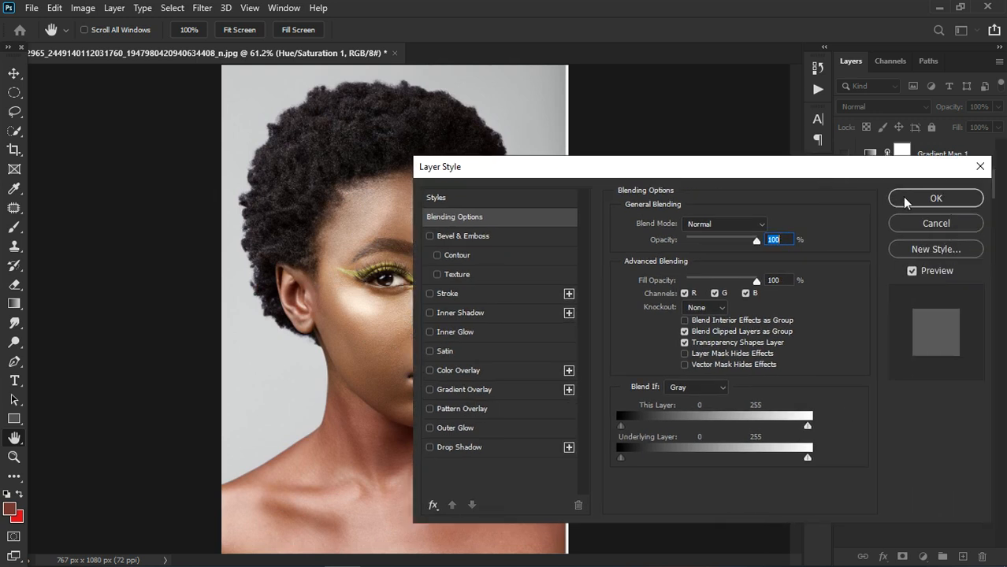
{"action": "left_click", "coordinate": [906, 200]}
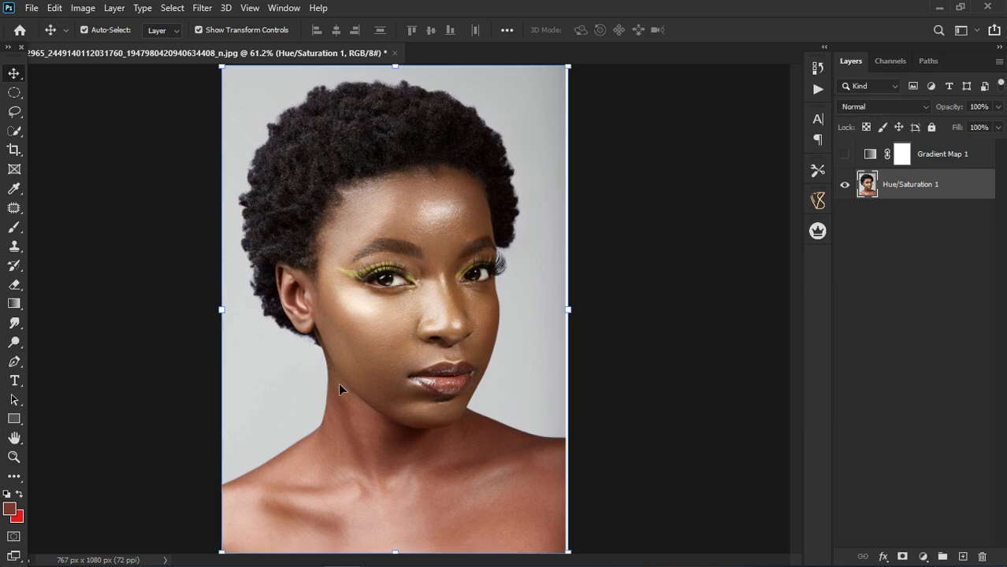
- Show the Gradient Map 1 layer, browse its gradient presets in Meet Retouch Skin Graidient 2 without choosing one, and hide the layer again
{"action": "left_click", "coordinate": [845, 153]}
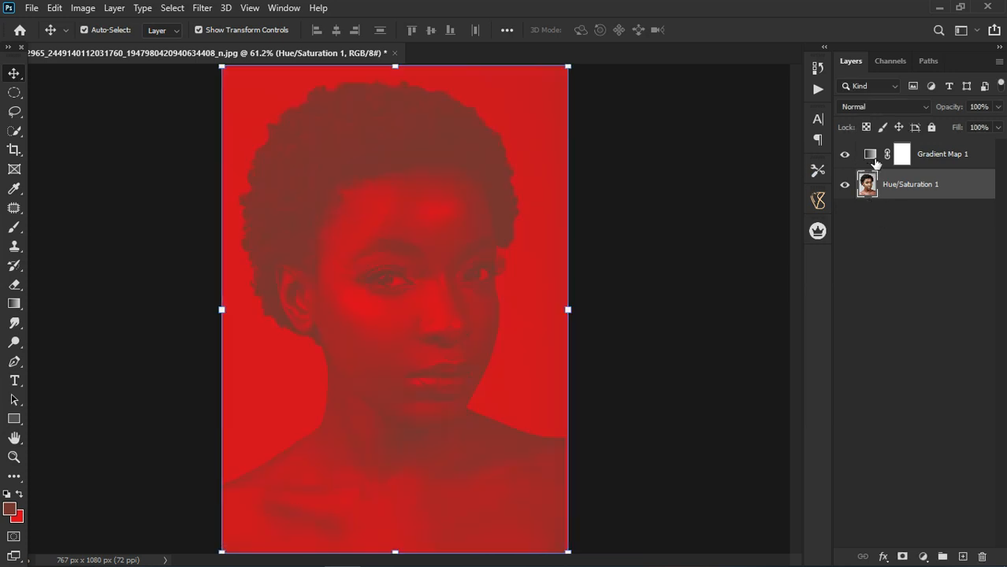
{"action": "double_click", "coordinate": [870, 155]}
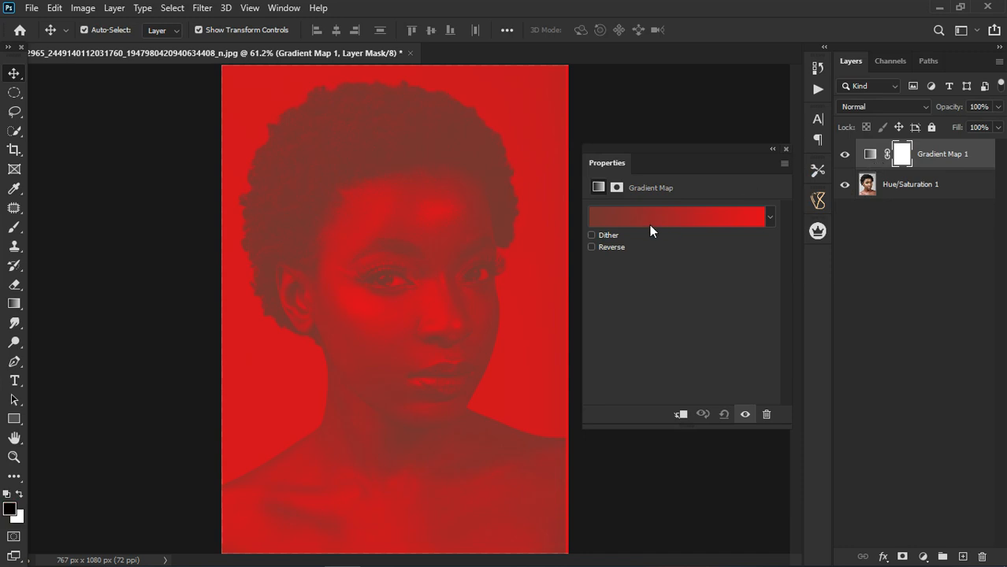
{"action": "left_click", "coordinate": [650, 225]}
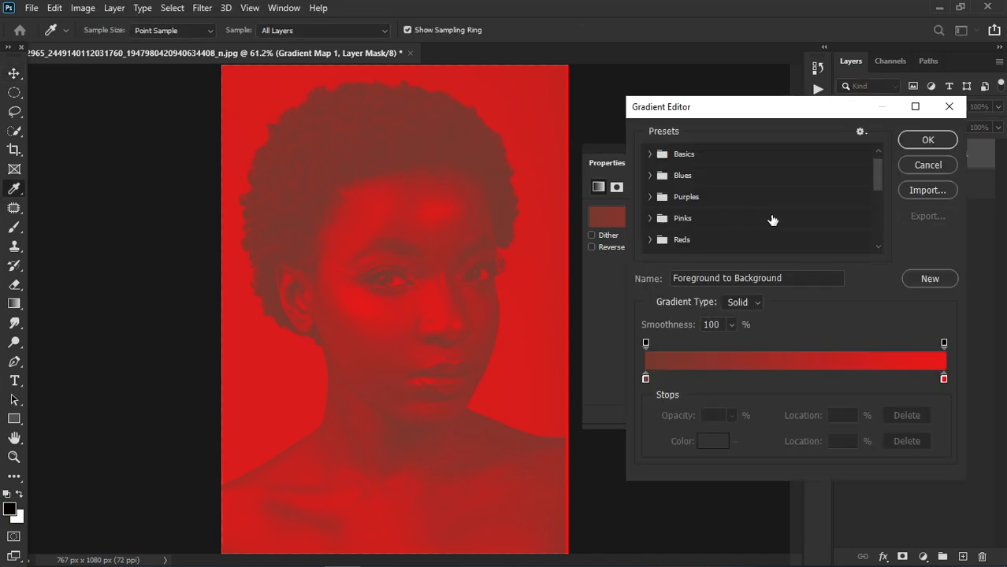
{"action": "scroll", "coordinate": [772, 220], "scroll_direction": "down", "scroll_amount": 5}
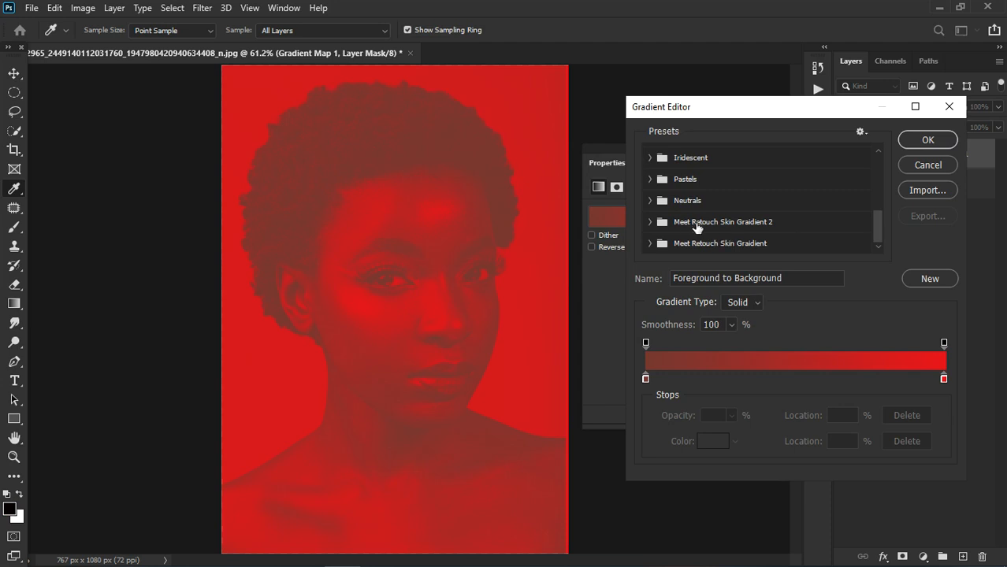
{"action": "left_click", "coordinate": [653, 225]}
{"action": "scroll", "coordinate": [707, 233], "scroll_direction": "down", "scroll_amount": 1}
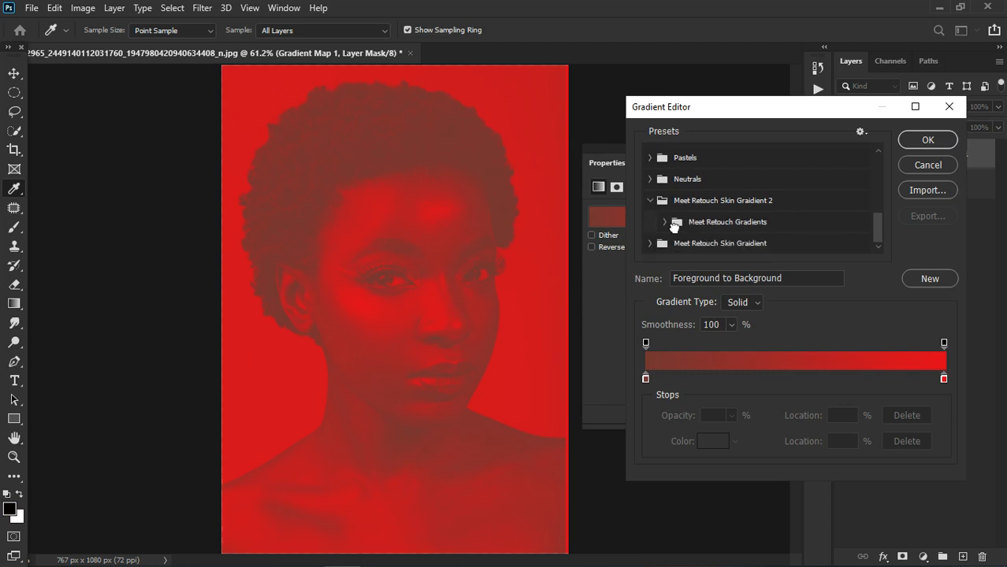
{"action": "left_click", "coordinate": [676, 226]}
{"action": "scroll", "coordinate": [757, 228], "scroll_direction": "down", "scroll_amount": 5}
{"action": "scroll", "coordinate": [757, 228], "scroll_direction": "down", "scroll_amount": 2}
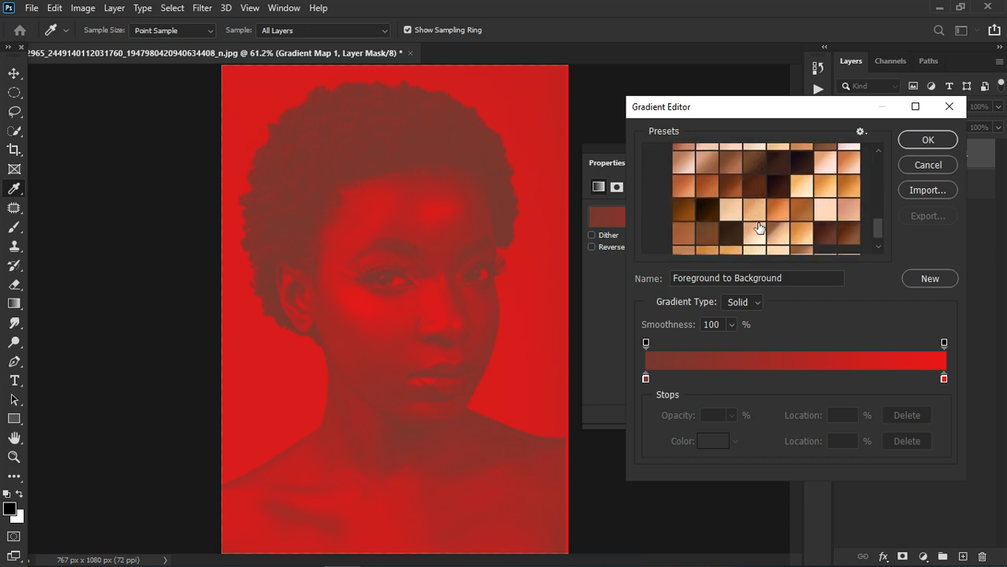
{"action": "scroll", "coordinate": [758, 227], "scroll_direction": "up", "scroll_amount": 7}
{"action": "scroll", "coordinate": [685, 200], "scroll_direction": "up", "scroll_amount": 4}
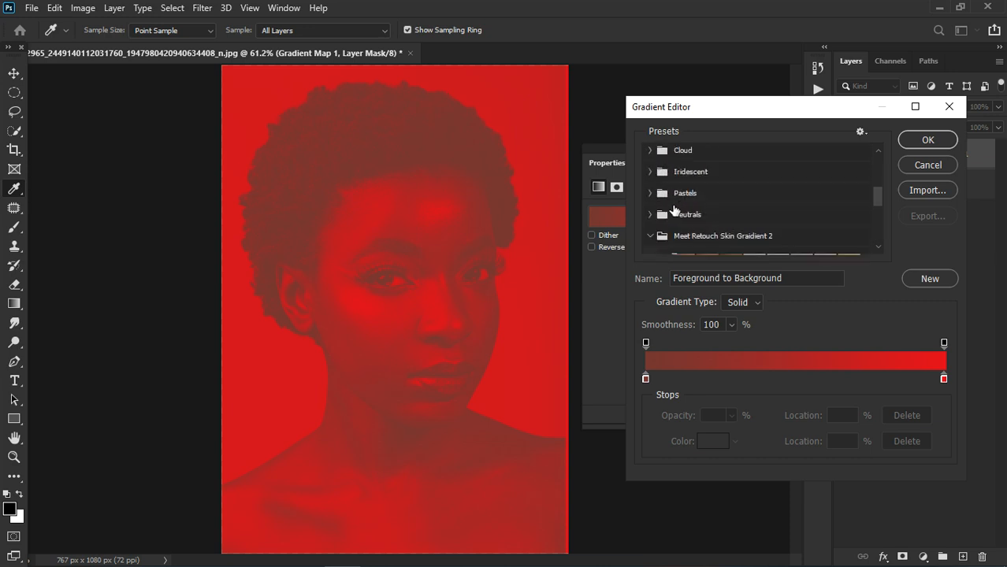
{"action": "left_click", "coordinate": [651, 235]}
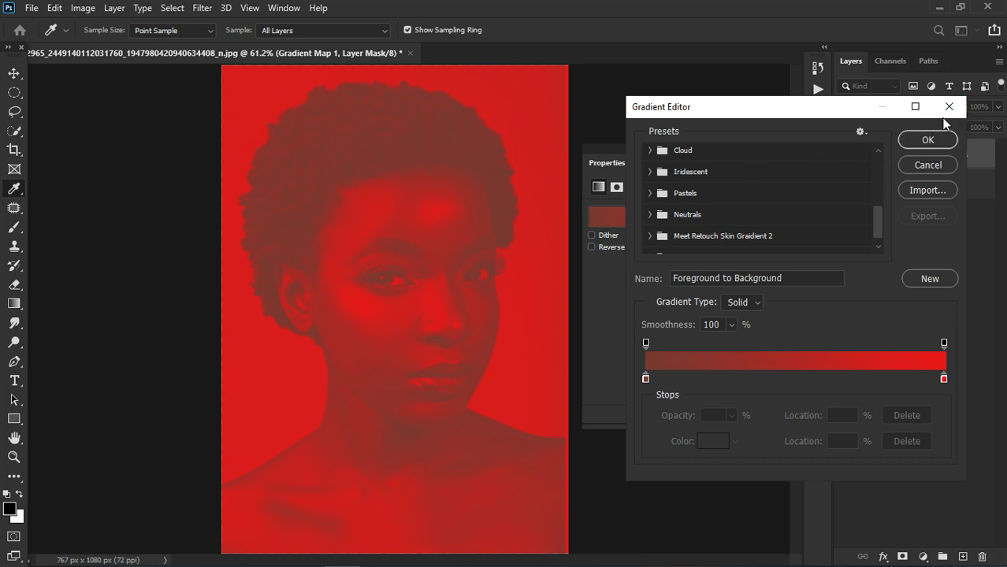
{"action": "left_click", "coordinate": [899, 144]}
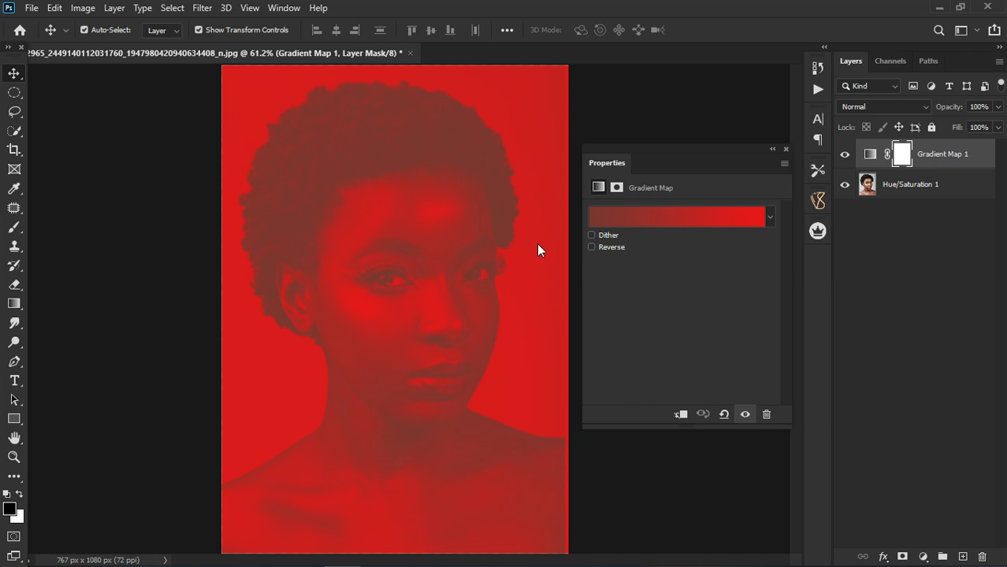
{"action": "left_click", "coordinate": [647, 217]}
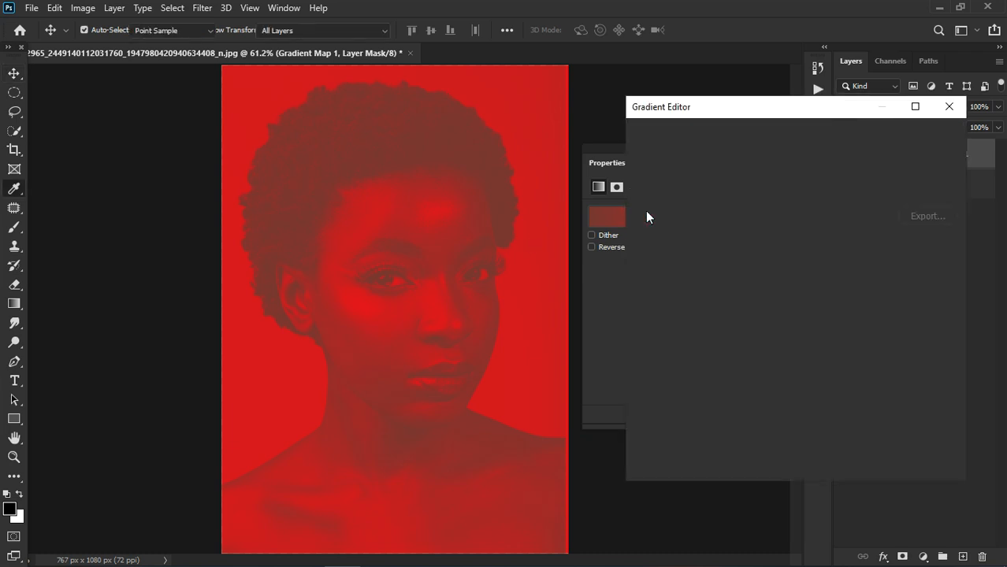
{"action": "left_click", "coordinate": [949, 107]}
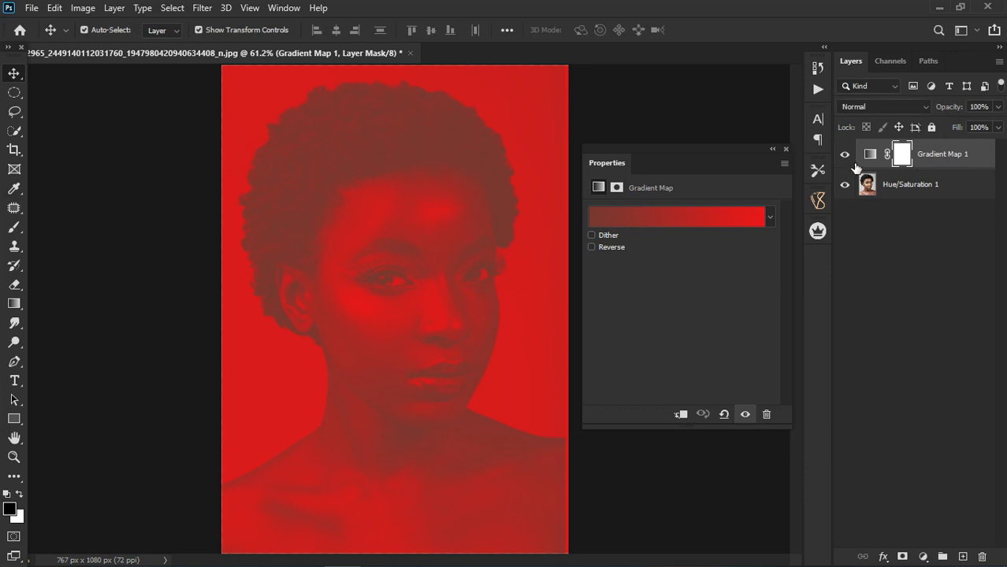
{"action": "left_click", "coordinate": [851, 157]}
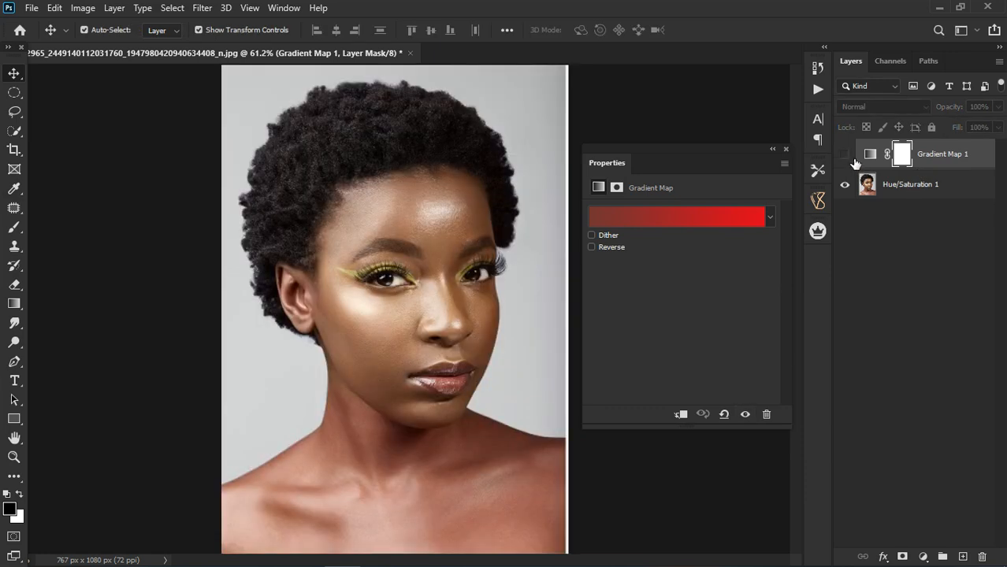
- Open the Gradient Map 1 gradient for editing and add a color stop midway along it, at about 49%
{"action": "left_click", "coordinate": [654, 219]}
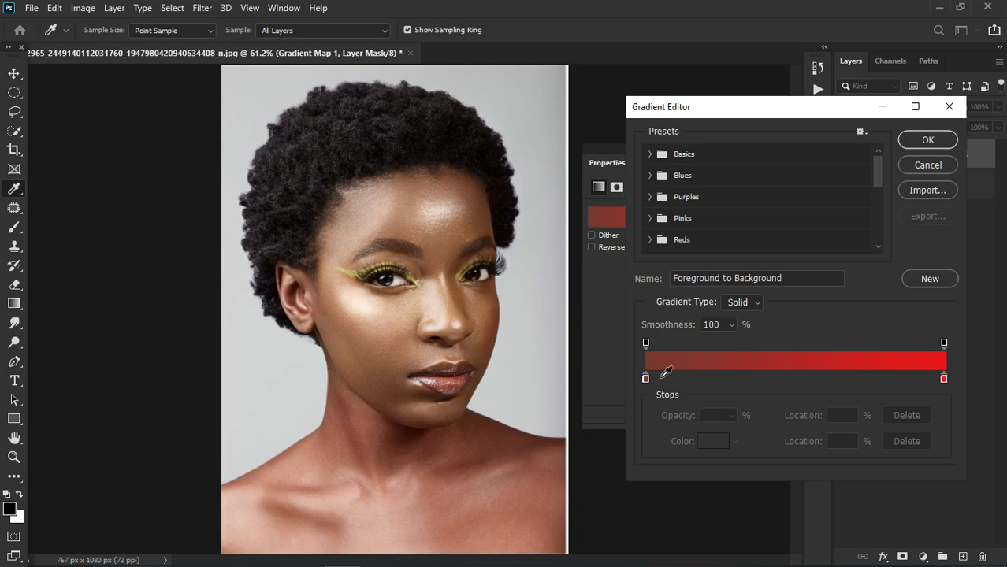
{"action": "left_click", "coordinate": [793, 377]}
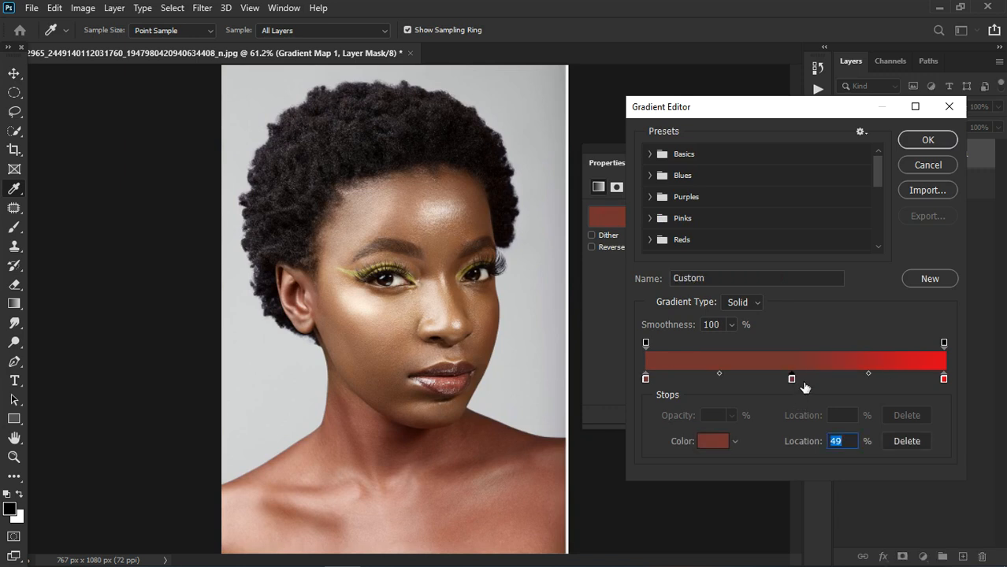
{"action": "left_click_drag", "start_coordinate": [792, 380], "coordinate": [790, 422]}
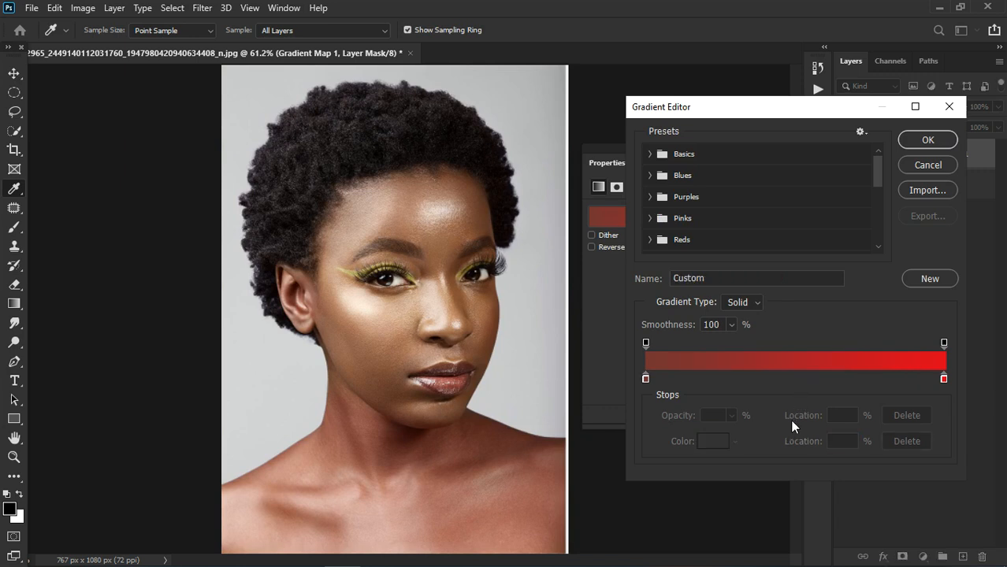
{"action": "left_click", "coordinate": [794, 379]}
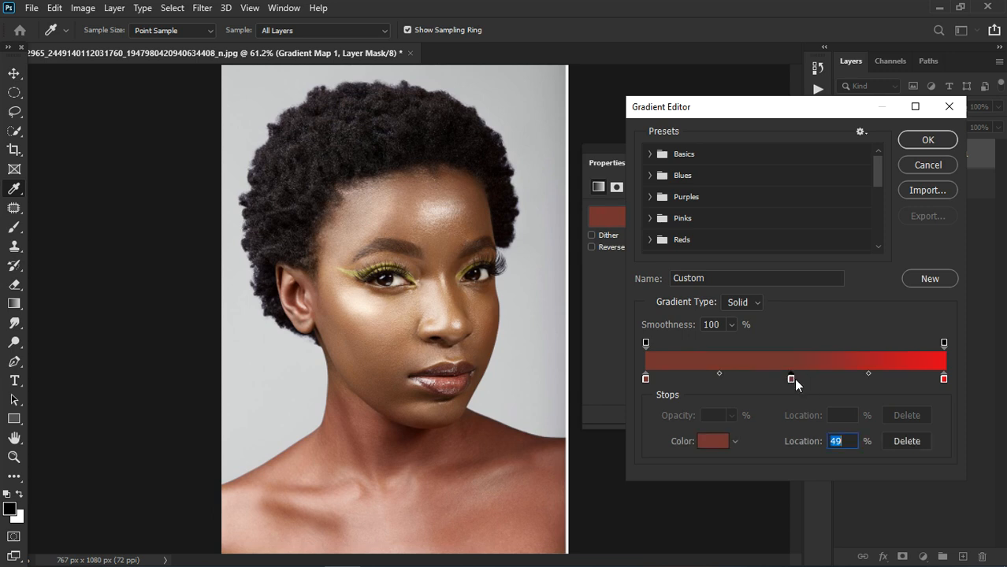
{"action": "left_click_drag", "start_coordinate": [792, 380], "coordinate": [790, 451]}
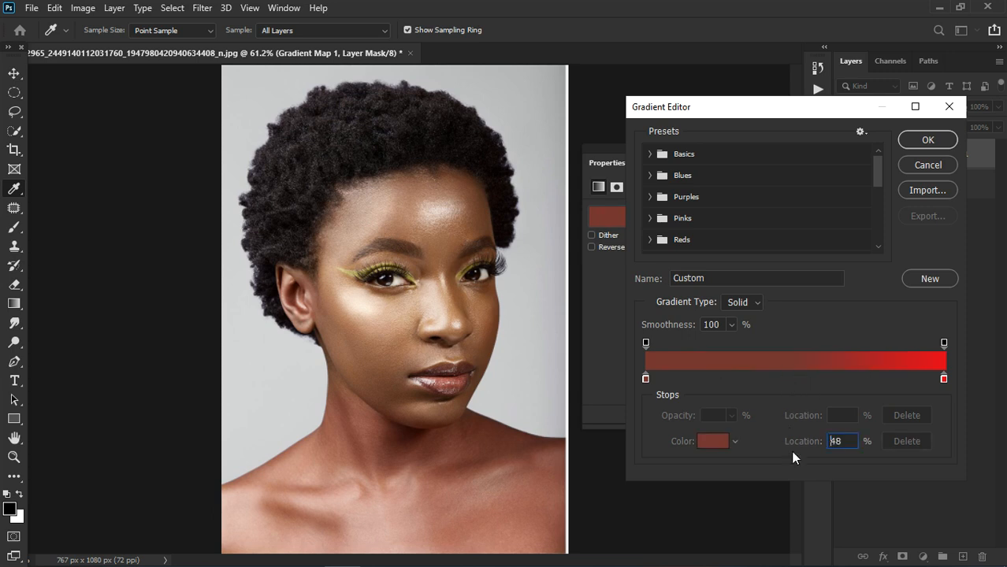
{"action": "left_click", "coordinate": [796, 380]}
- Try white (ffffff) as the color of the gradient's starting stop
{"action": "left_click", "coordinate": [646, 379]}
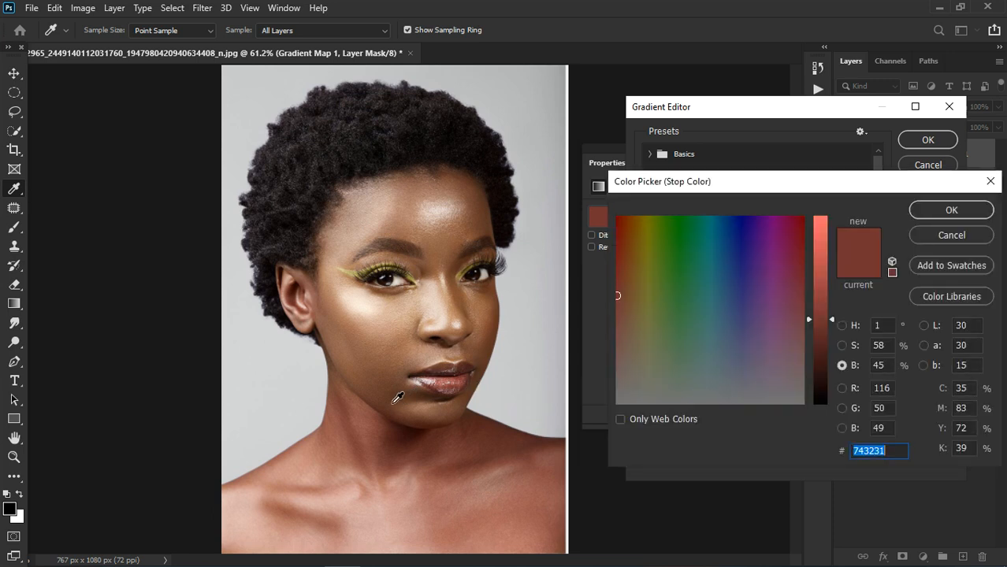
{"action": "type", "text": "ffffff"}
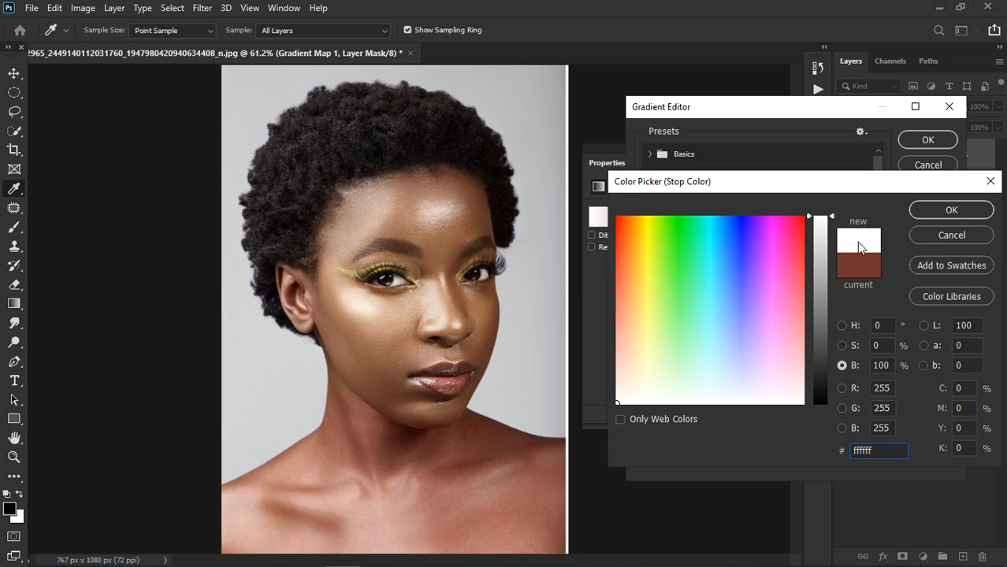
{"action": "left_click", "coordinate": [936, 235]}
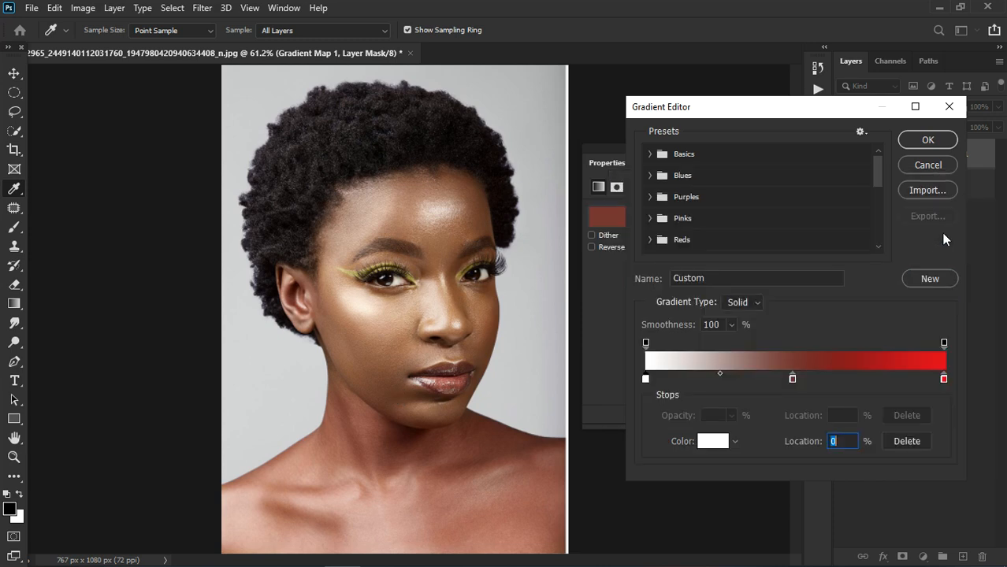
- Discard the current gradient edits, reopen the Gradient Map 1 gradient and add a color stop at 50%
{"action": "left_click", "coordinate": [930, 166]}
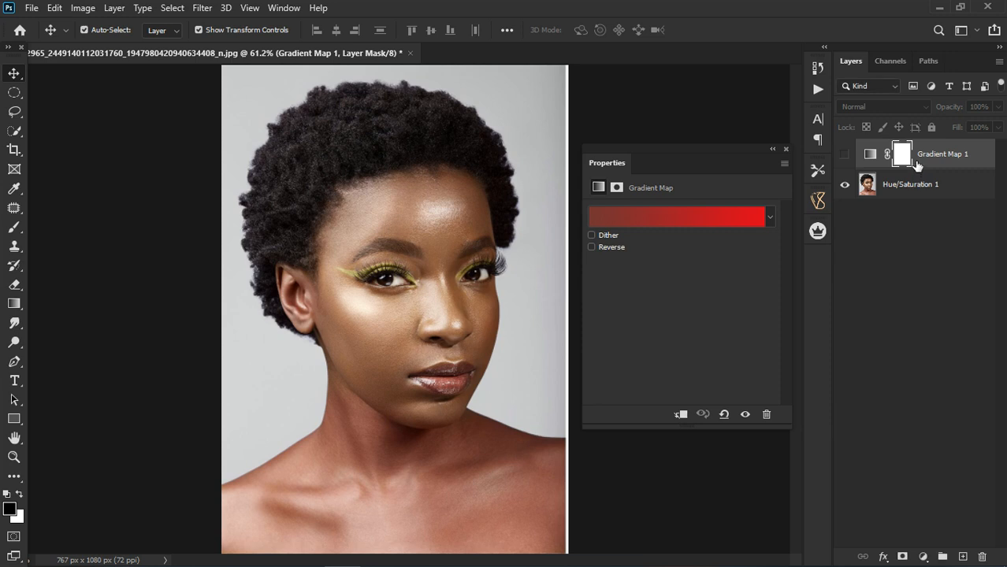
{"action": "left_click", "coordinate": [871, 158]}
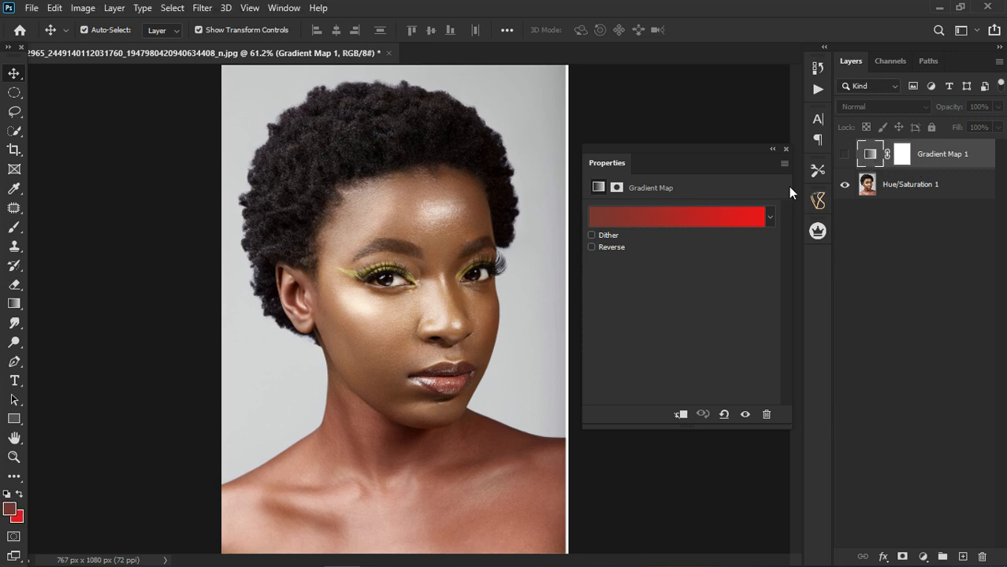
{"action": "left_click", "coordinate": [670, 219]}
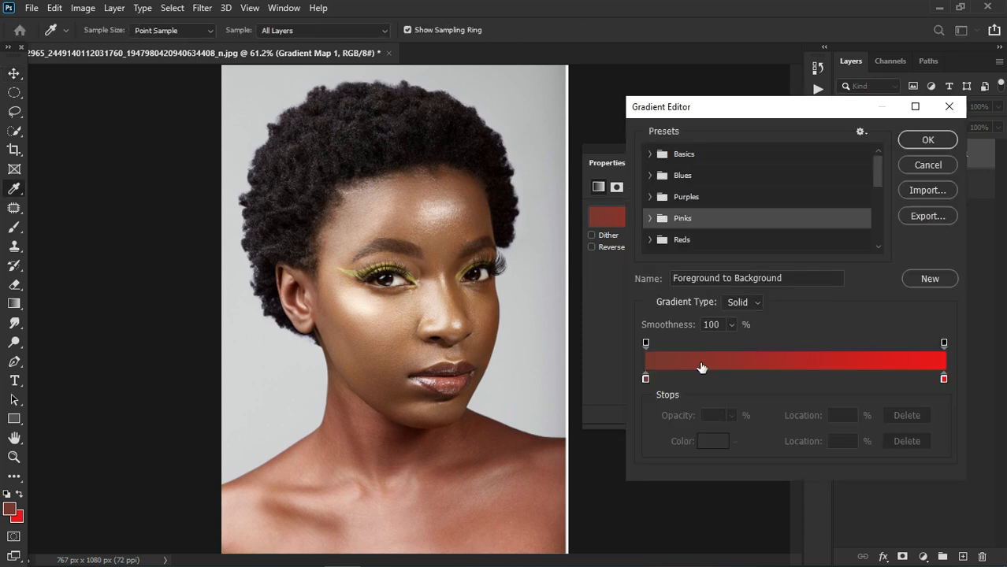
{"action": "left_click", "coordinate": [785, 384]}
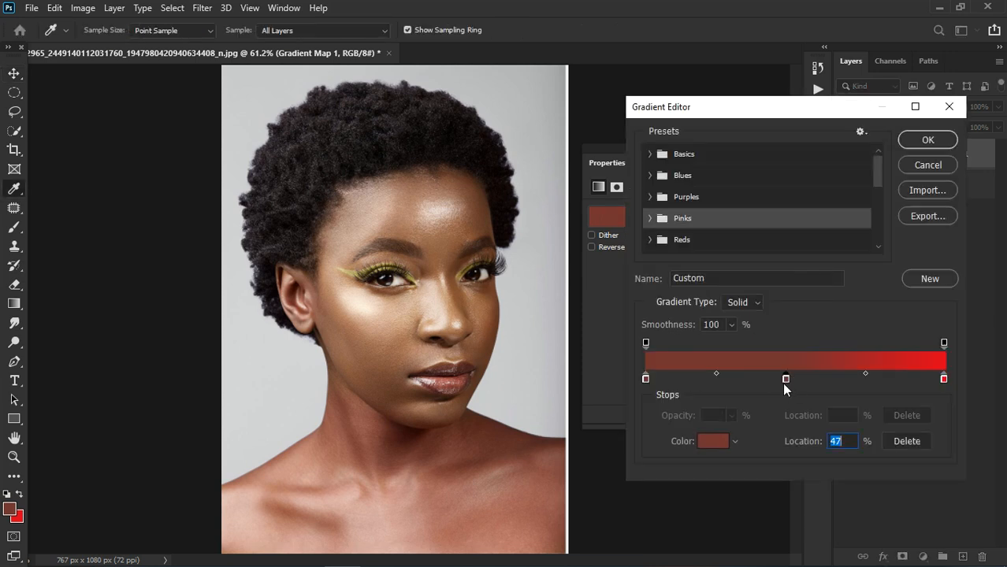
{"action": "left_click_drag", "start_coordinate": [792, 378], "coordinate": [799, 380]}
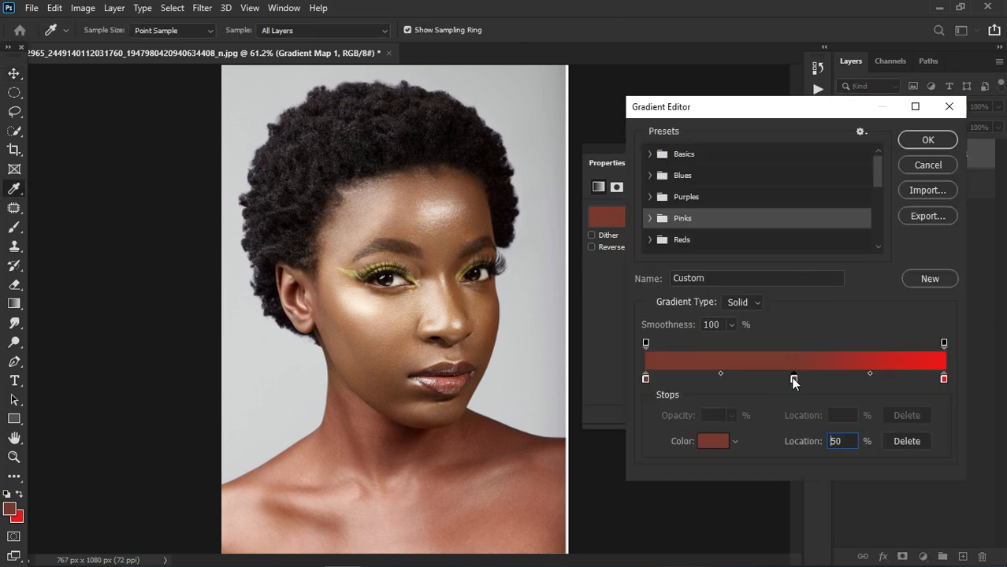
- Set the gradient's starting stop to a dark brown sampled from the skin at the side of the forehead
{"action": "left_click", "coordinate": [646, 379]}
{"action": "double_click", "coordinate": [646, 379]}
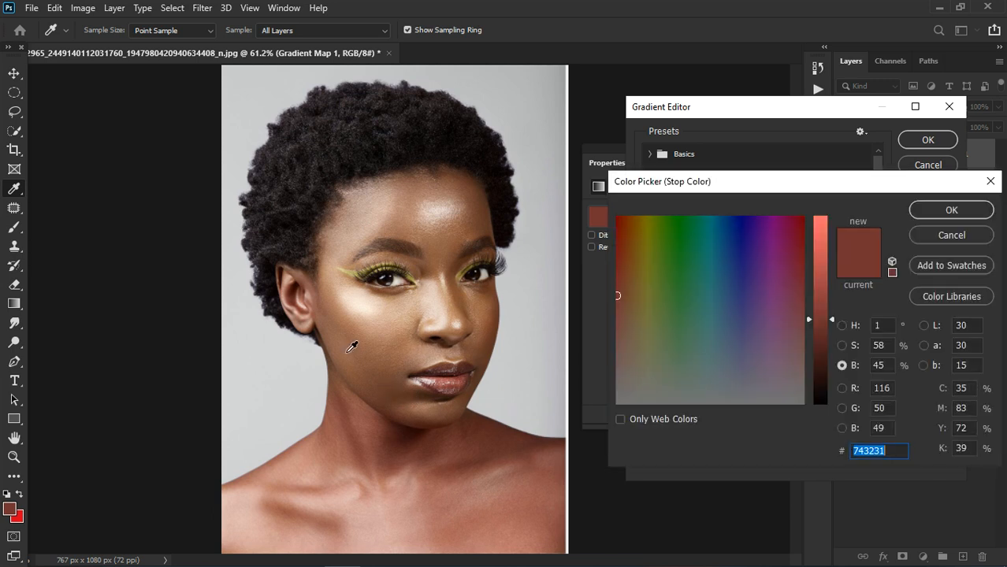
{"action": "left_click", "coordinate": [488, 235]}
{"action": "left_click", "coordinate": [951, 209]}
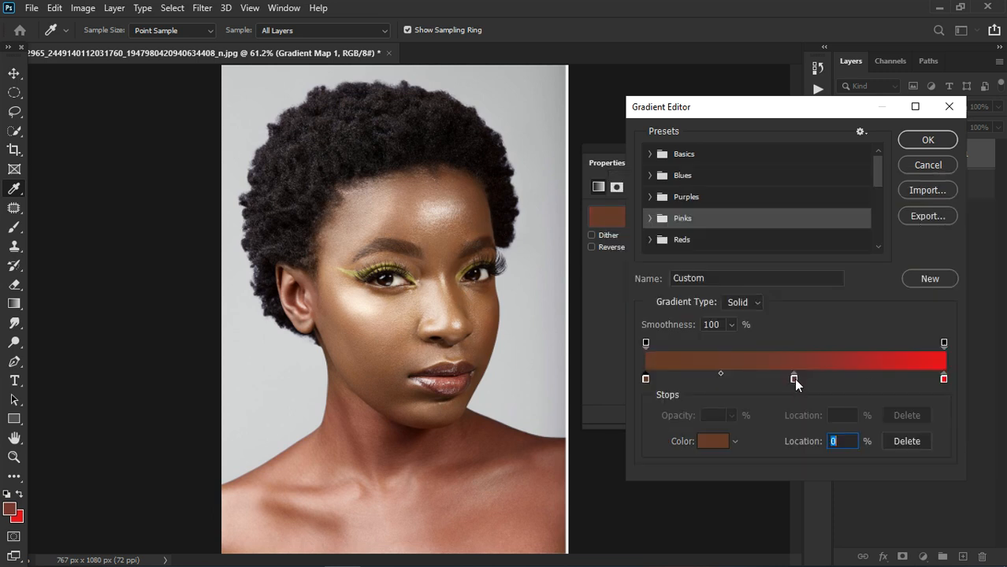
- Set the 50% stop's color to the mid-brown 855235, sampled from the skin beside the nose
{"action": "left_click", "coordinate": [793, 378]}
{"action": "left_click", "coordinate": [713, 441]}
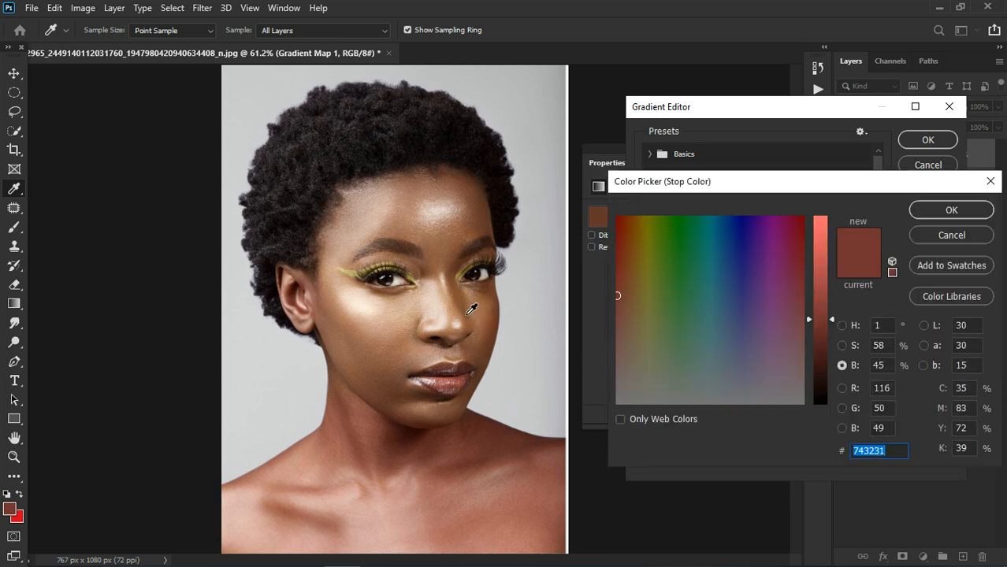
{"action": "left_click", "coordinate": [472, 309]}
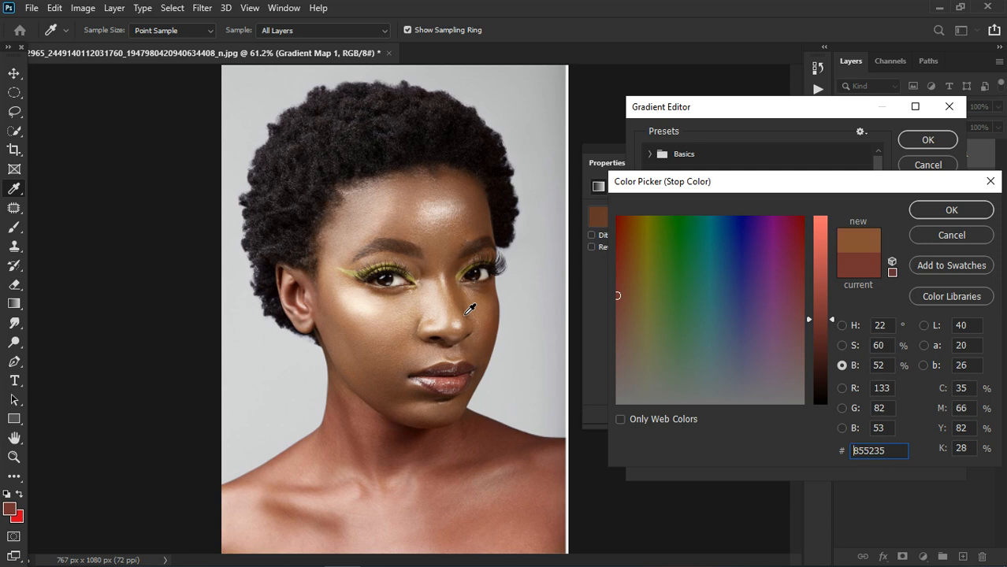
{"action": "left_click", "coordinate": [945, 214]}
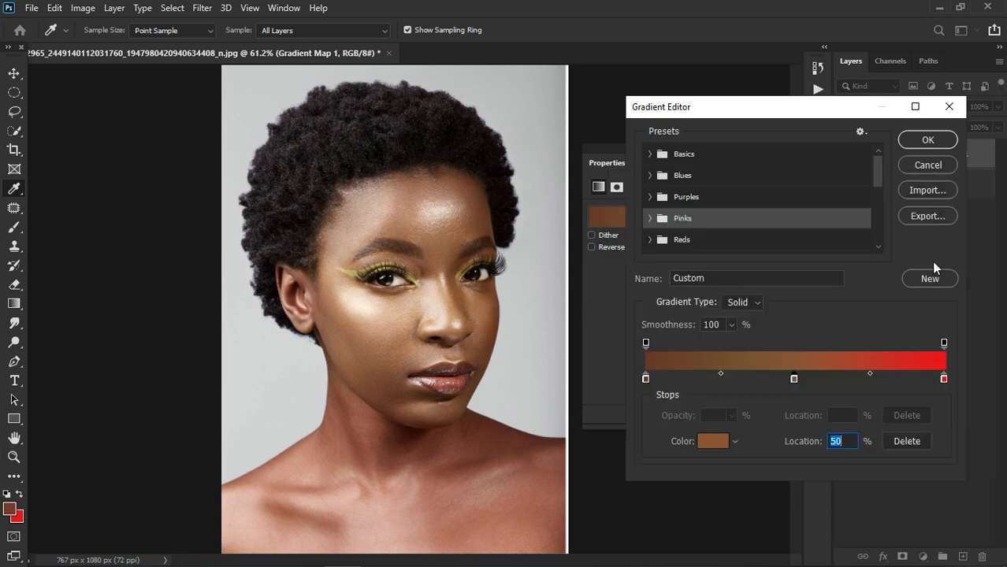
- Set the gradient's end stop to the light beige ebd2be, sampled from the cheek highlight
{"action": "double_click", "coordinate": [944, 379]}
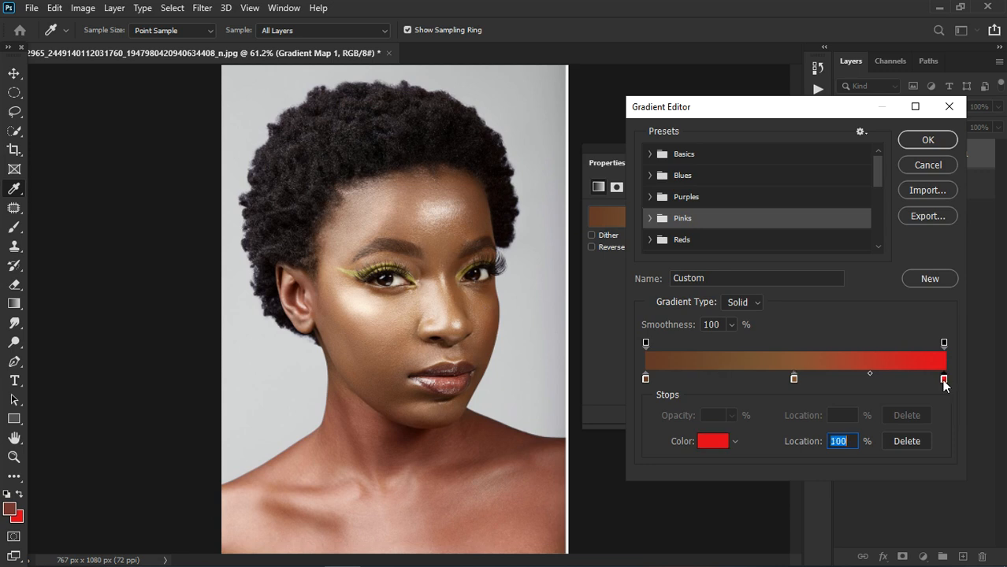
{"action": "left_click", "coordinate": [366, 328]}
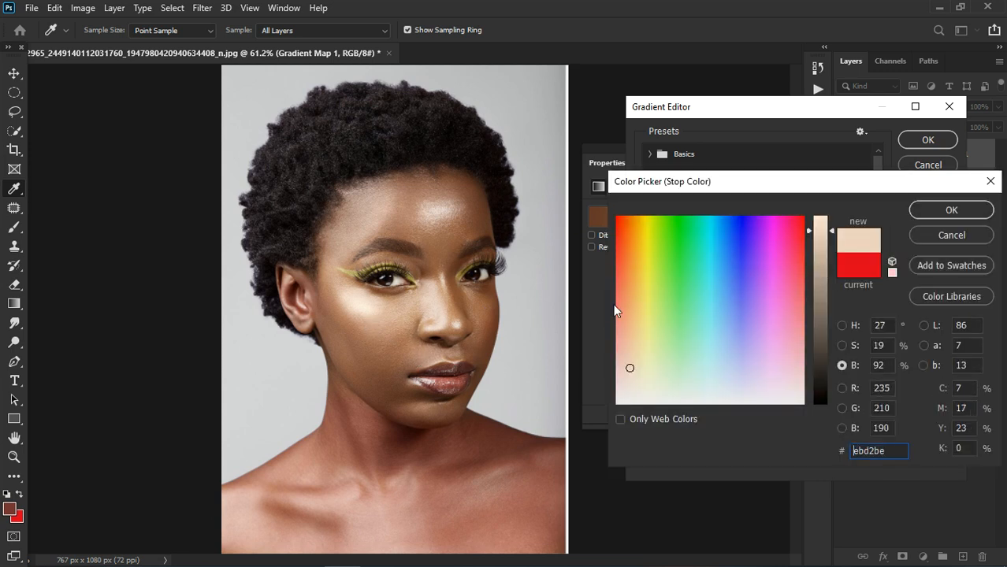
{"action": "left_click", "coordinate": [951, 210]}
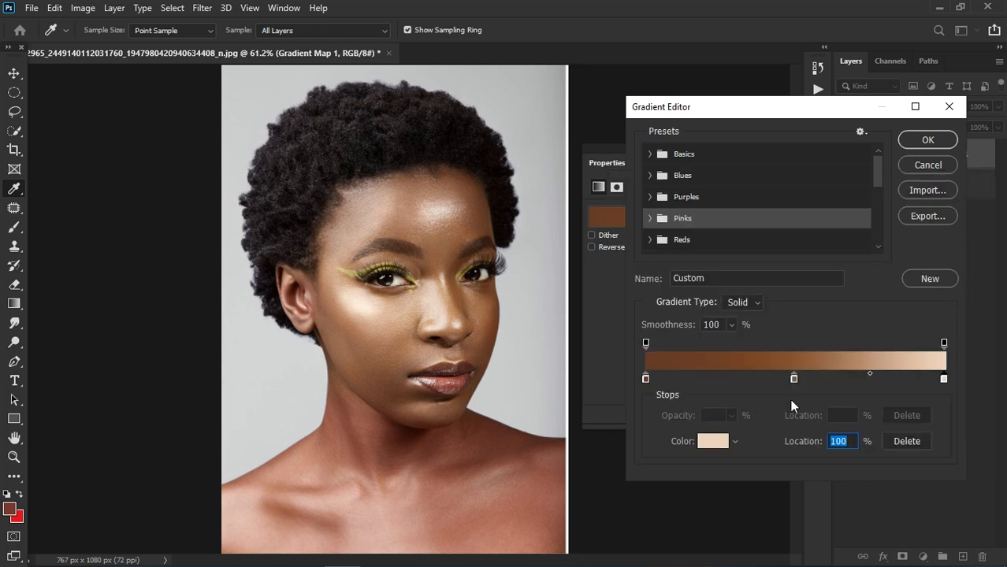
- Set the midpoint between the middle and end stops to 61% and the one before the middle stop to 42%, and apply the gradient
{"action": "left_click", "coordinate": [877, 379]}
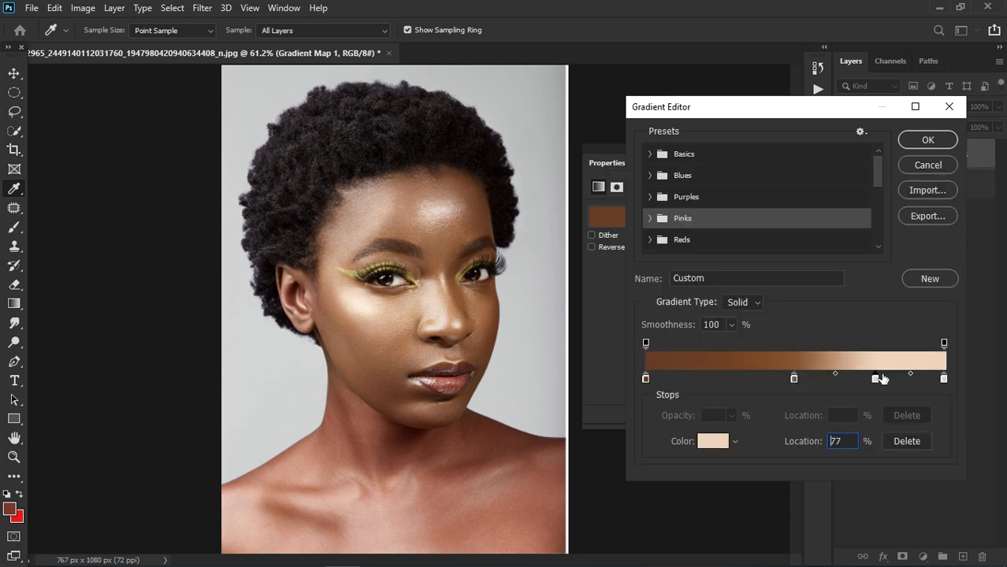
{"action": "left_click_drag", "start_coordinate": [878, 382], "coordinate": [881, 402]}
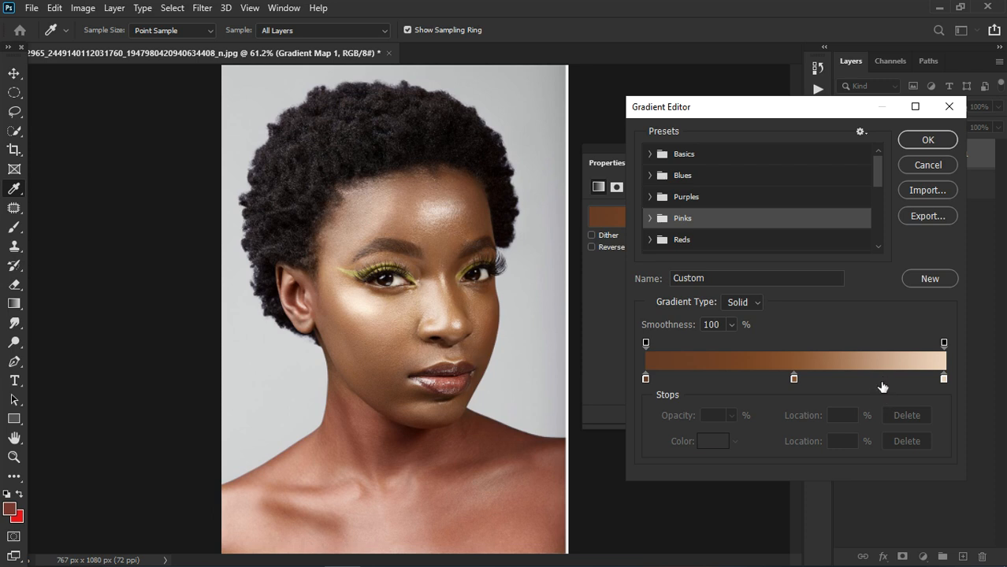
{"action": "left_click", "coordinate": [795, 378]}
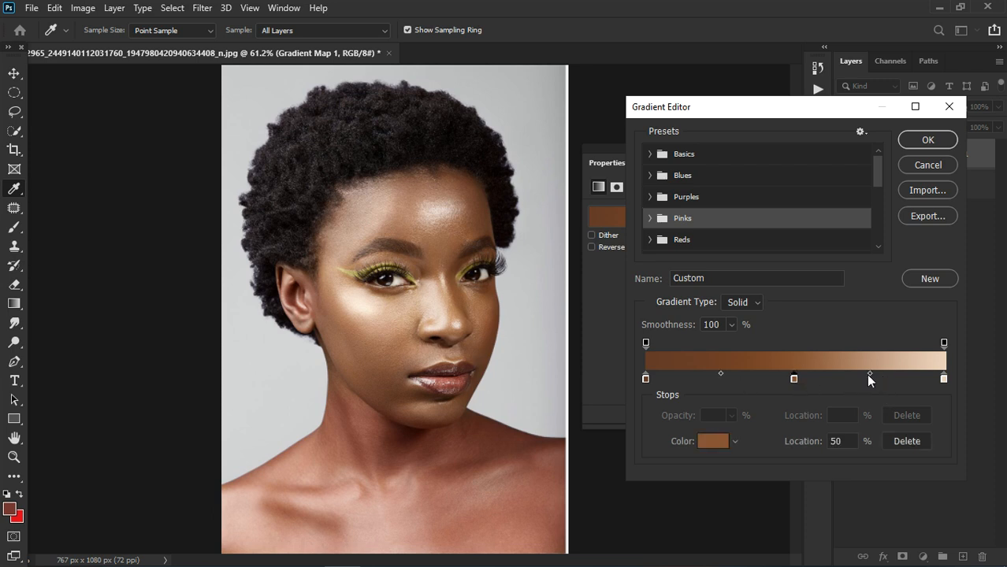
{"action": "left_click_drag", "start_coordinate": [870, 376], "coordinate": [886, 375]}
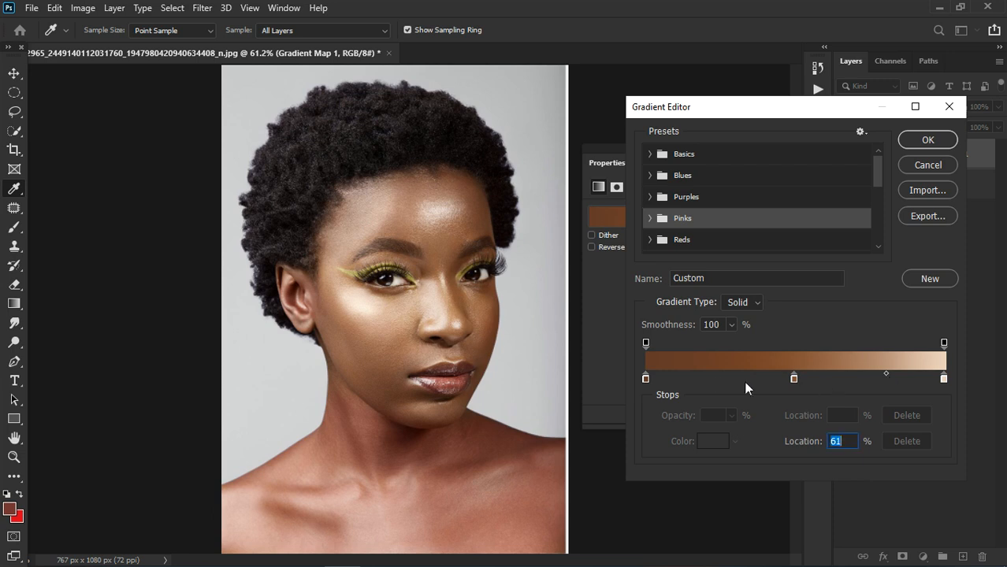
{"action": "left_click", "coordinate": [794, 379]}
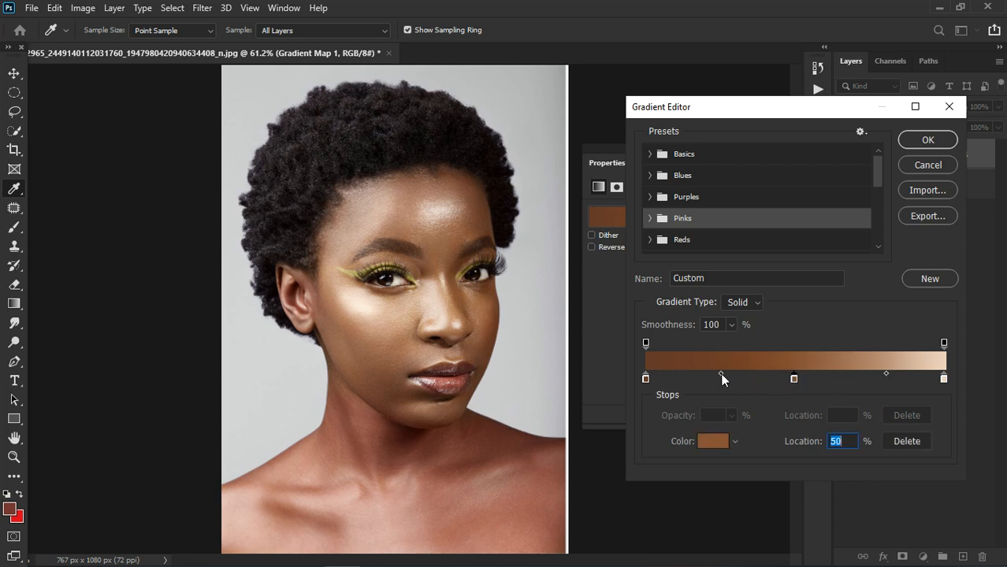
{"action": "left_click_drag", "start_coordinate": [721, 373], "coordinate": [709, 375]}
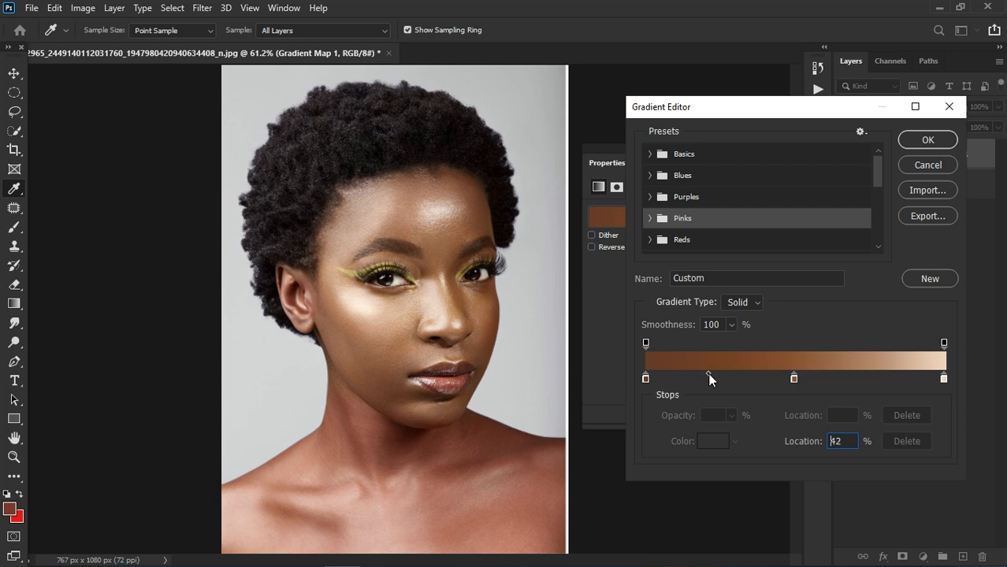
{"action": "left_click", "coordinate": [927, 140]}
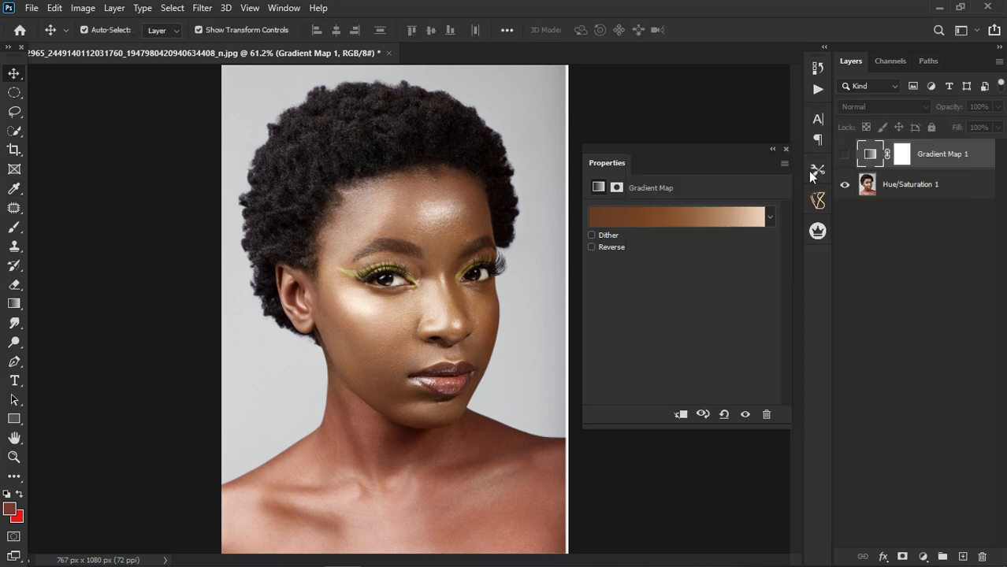
- Show the Gradient Map 1 layer and set its blend mode to Color
{"action": "left_click", "coordinate": [845, 155]}
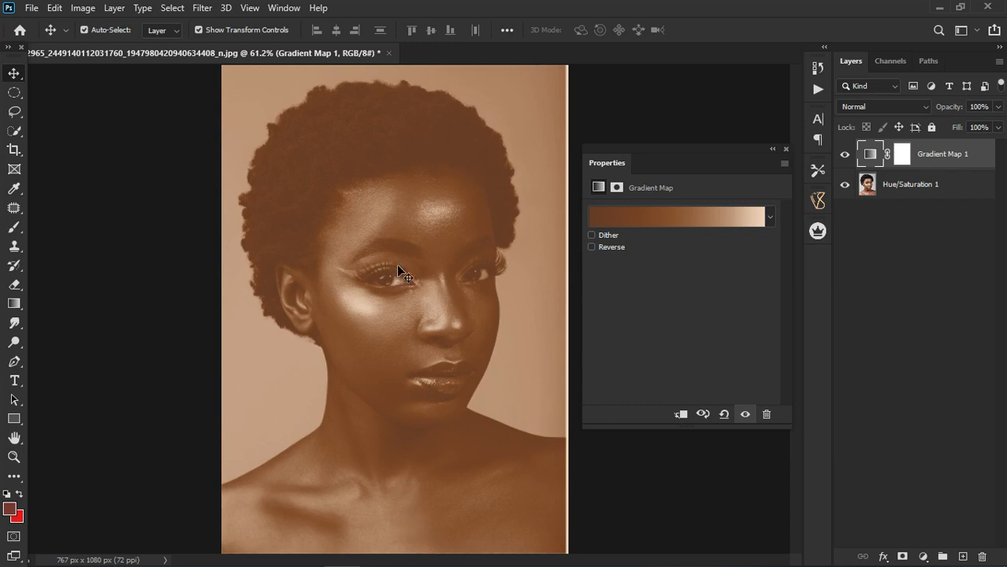
{"action": "scroll", "coordinate": [453, 219], "scroll_direction": "down", "scroll_amount": 1}
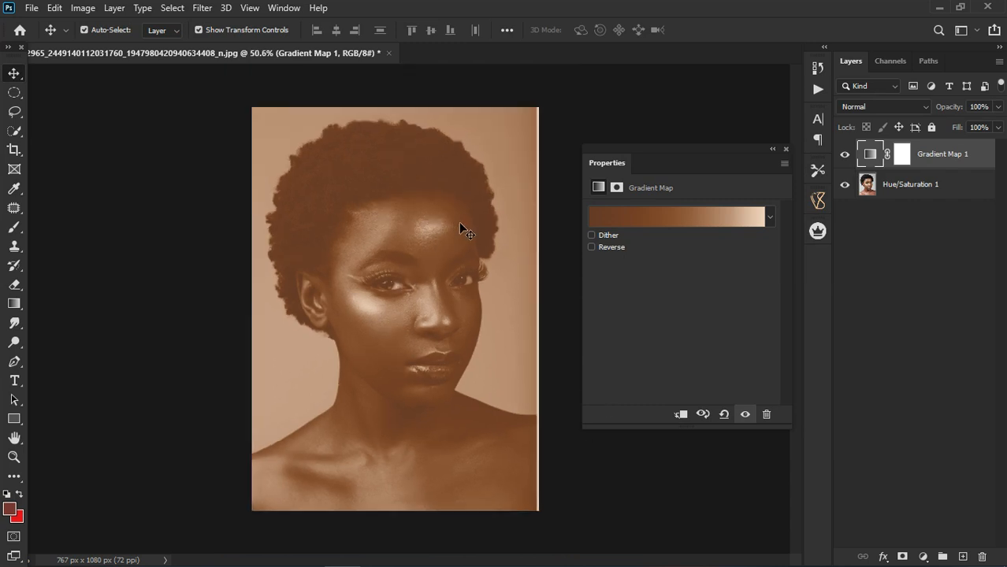
{"action": "left_click", "coordinate": [865, 104]}
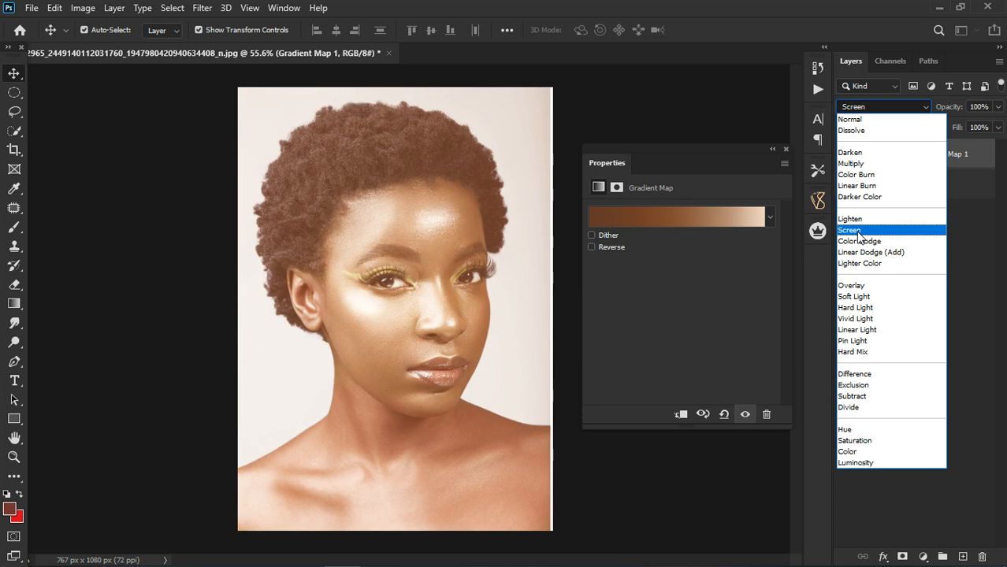
{"action": "left_click", "coordinate": [864, 455]}
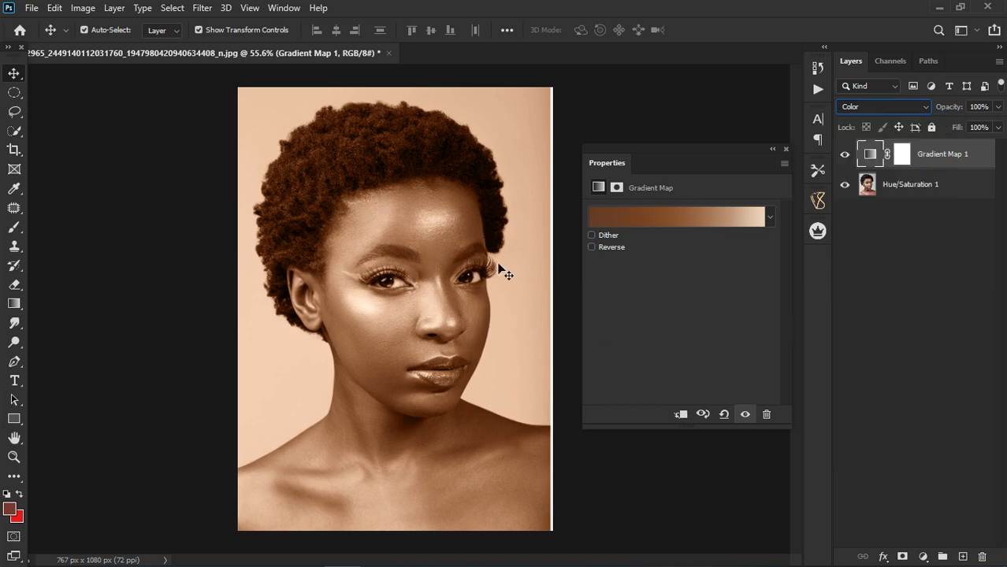
- Hide Gradient Map 1 and restrict its layer mask to the skin with Color Range, sampling the neck, chest and shoulders at fuzziness 0
{"action": "left_click", "coordinate": [846, 156]}
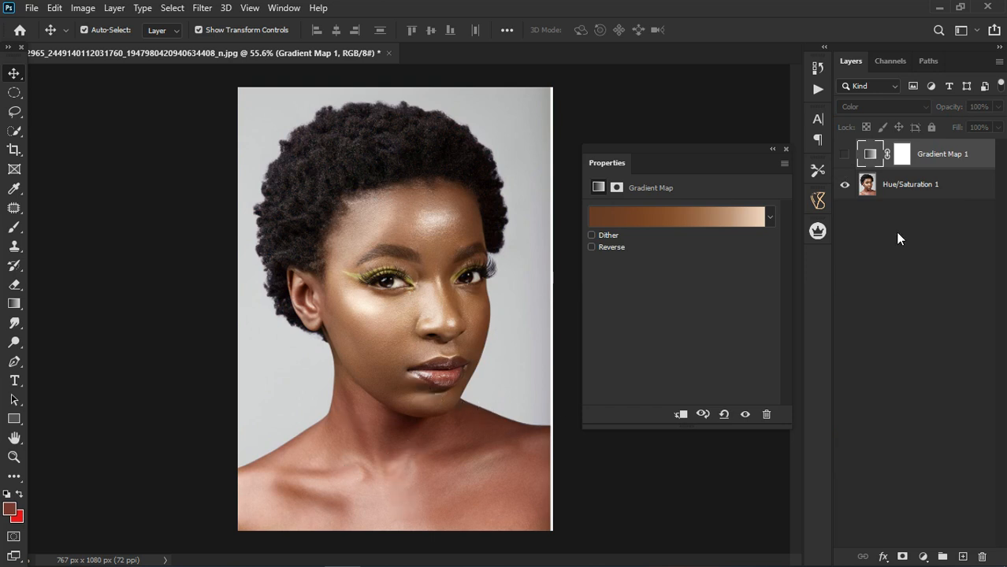
{"action": "left_click", "coordinate": [903, 155]}
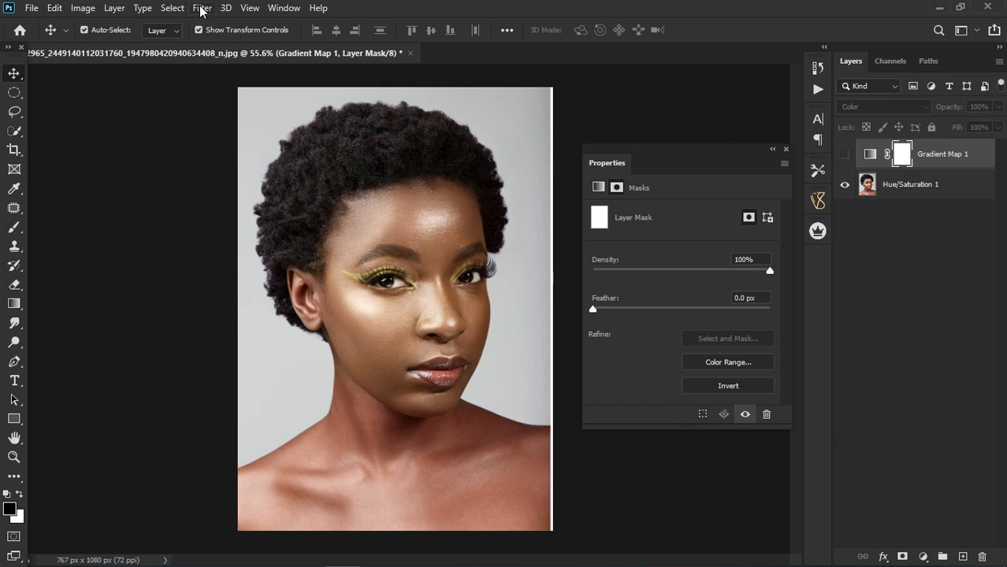
{"action": "left_click", "coordinate": [170, 11]}
{"action": "left_click", "coordinate": [198, 152]}
{"action": "left_click", "coordinate": [392, 447]}
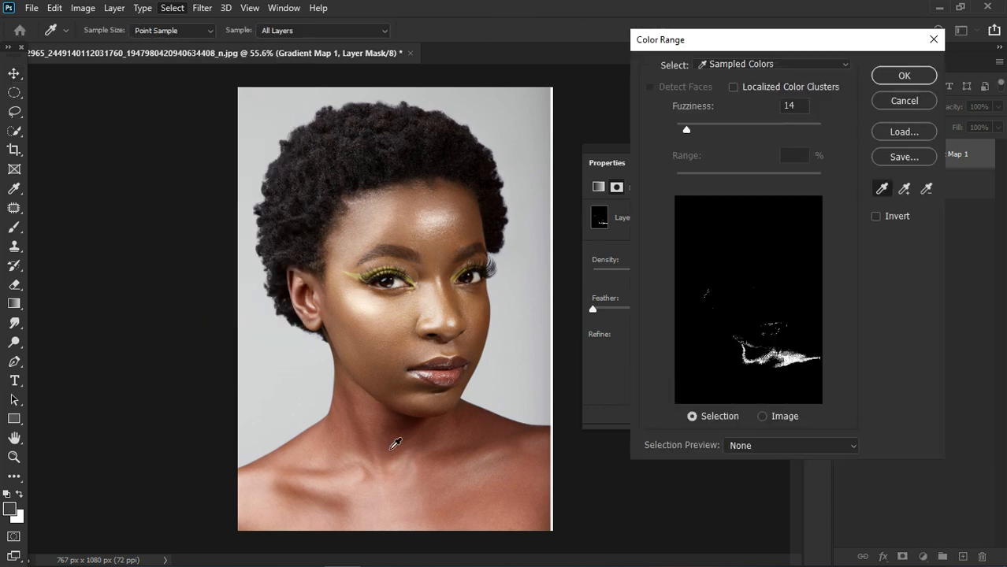
{"action": "mouse_move", "coordinate": [376, 479]}
{"action": "left_mouse_down"}
{"action": "mouse_move", "coordinate": [323, 539]}
{"action": "mouse_move", "coordinate": [345, 512]}
{"action": "mouse_move", "coordinate": [442, 501]}
{"action": "mouse_move", "coordinate": [480, 454]}
{"action": "mouse_move", "coordinate": [466, 460]}
{"action": "mouse_move", "coordinate": [465, 490]}
{"action": "mouse_move", "coordinate": [486, 522]}
{"action": "left_mouse_up"}
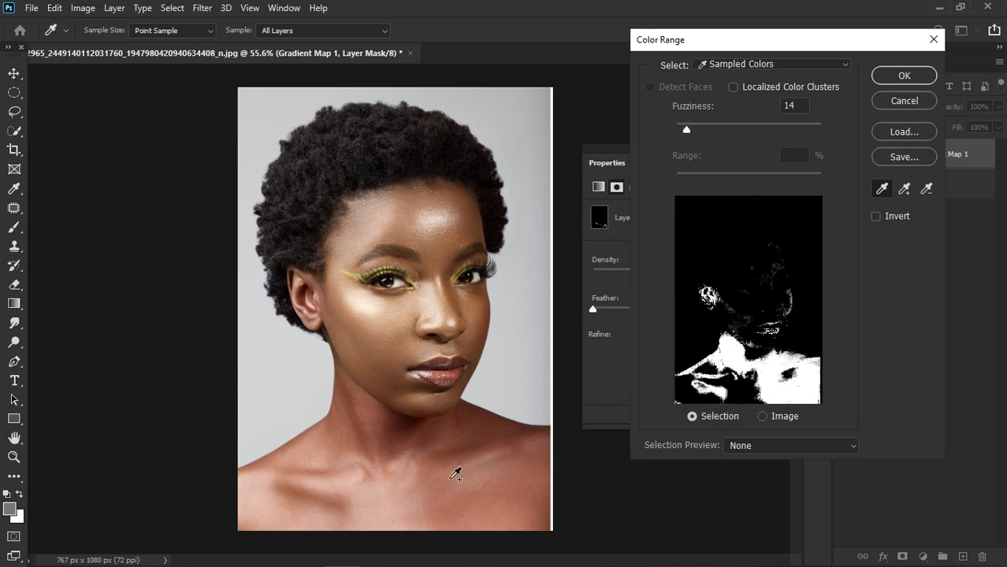
{"action": "mouse_move", "coordinate": [308, 494]}
{"action": "left_mouse_down"}
{"action": "mouse_move", "coordinate": [333, 508]}
{"action": "mouse_move", "coordinate": [252, 499]}
{"action": "mouse_move", "coordinate": [483, 428]}
{"action": "left_mouse_up"}
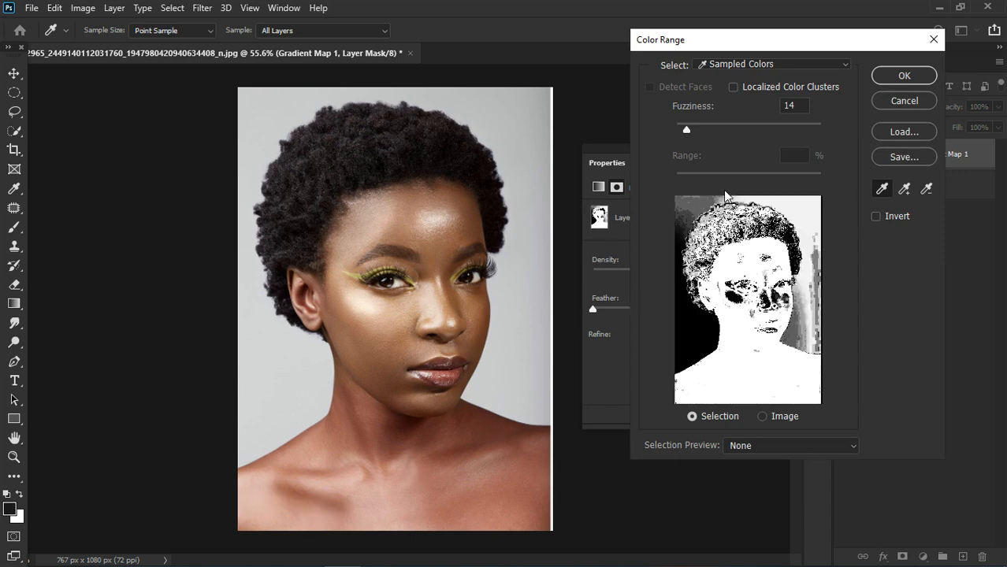
{"action": "left_click_drag", "start_coordinate": [688, 130], "coordinate": [647, 137]}
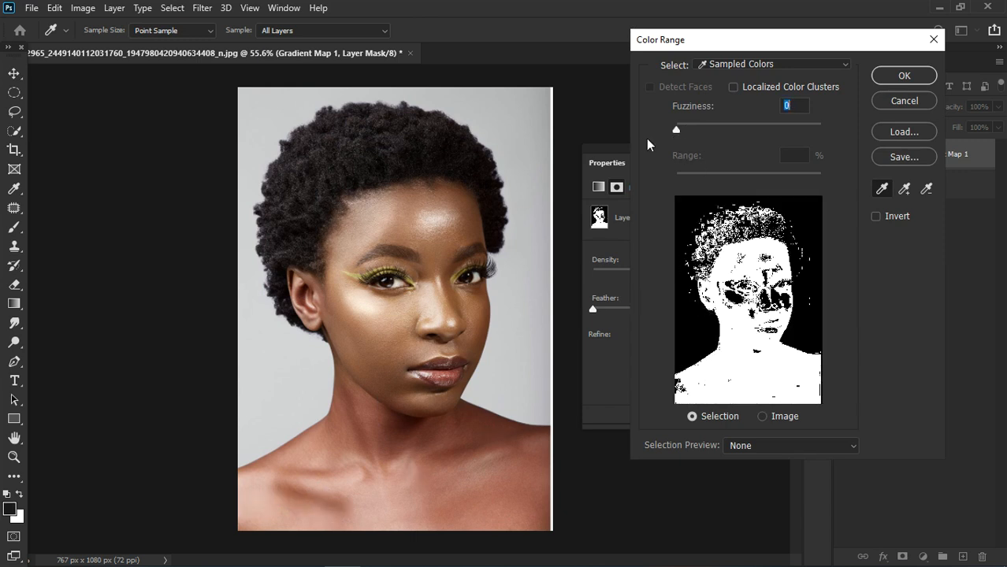
{"action": "left_click", "coordinate": [904, 76]}
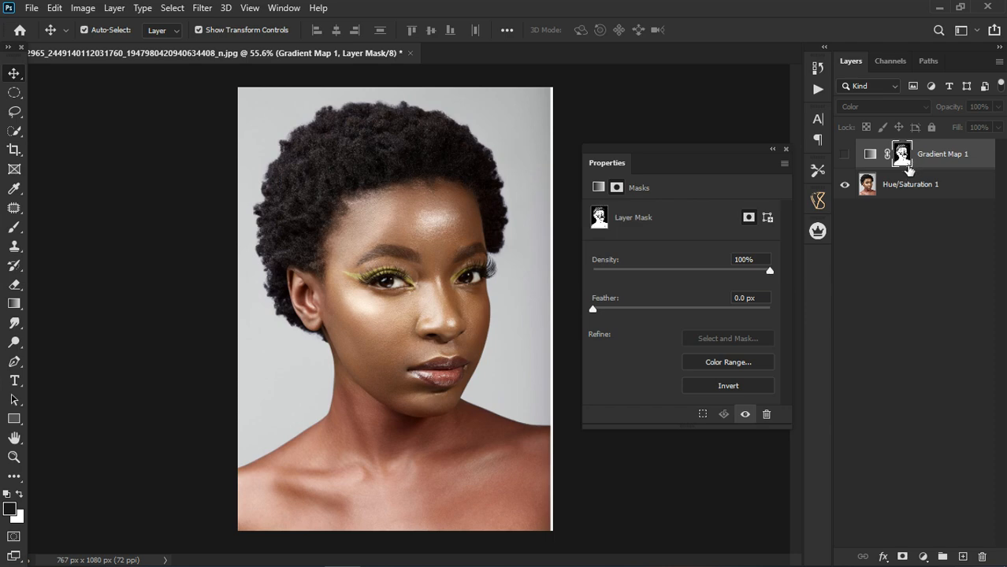
- Display the Gradient Map 1 layer mask on its own, try a soft dark brush stroke across the forehead and undo it
{"action": "left_click", "coordinate": [906, 162], "text": "alt"}
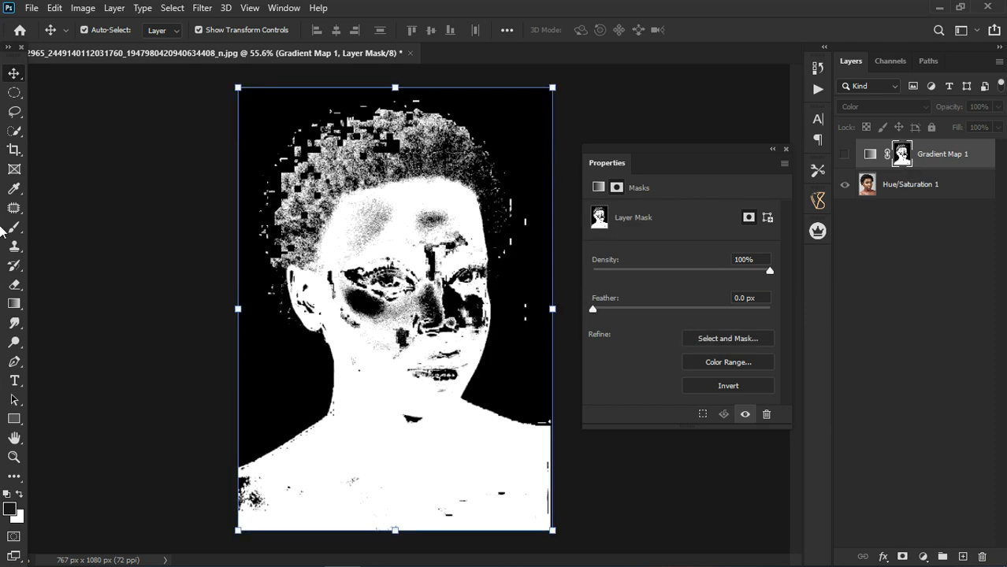
{"action": "left_click", "coordinate": [14, 227]}
{"action": "left_click_drag", "start_coordinate": [512, 219], "coordinate": [431, 256]}
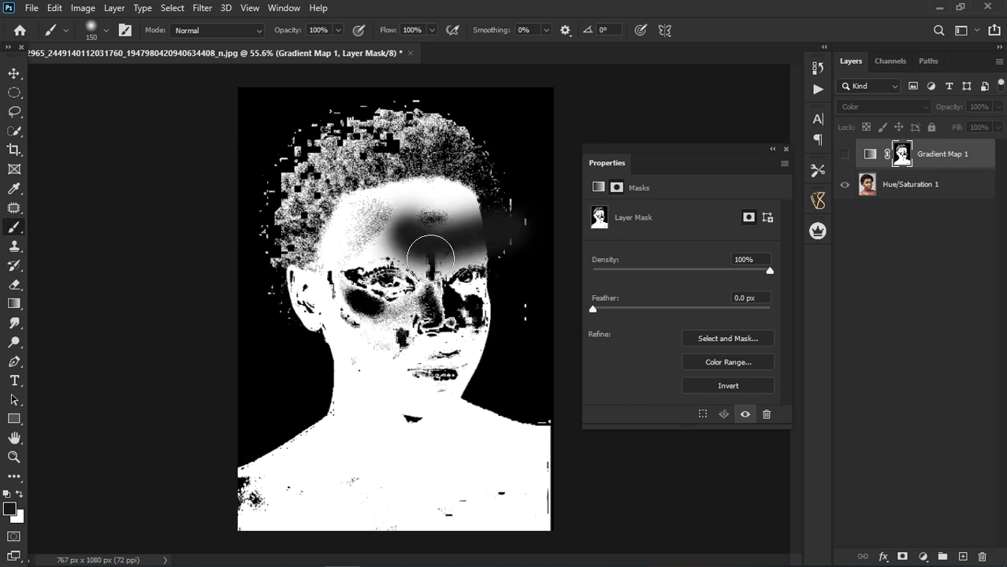
{"action": "key", "text": "ctrl+z"}
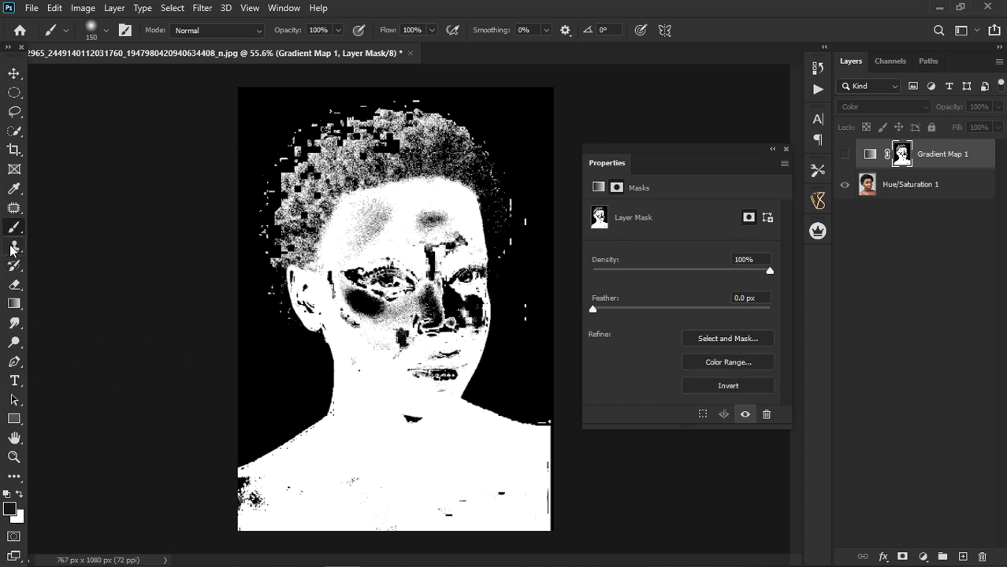
- Paint black over the face and hair on the Gradient Map 1 layer mask with the soft 150 px brush
{"action": "left_click", "coordinate": [18, 494]}
{"action": "left_click", "coordinate": [19, 519]}
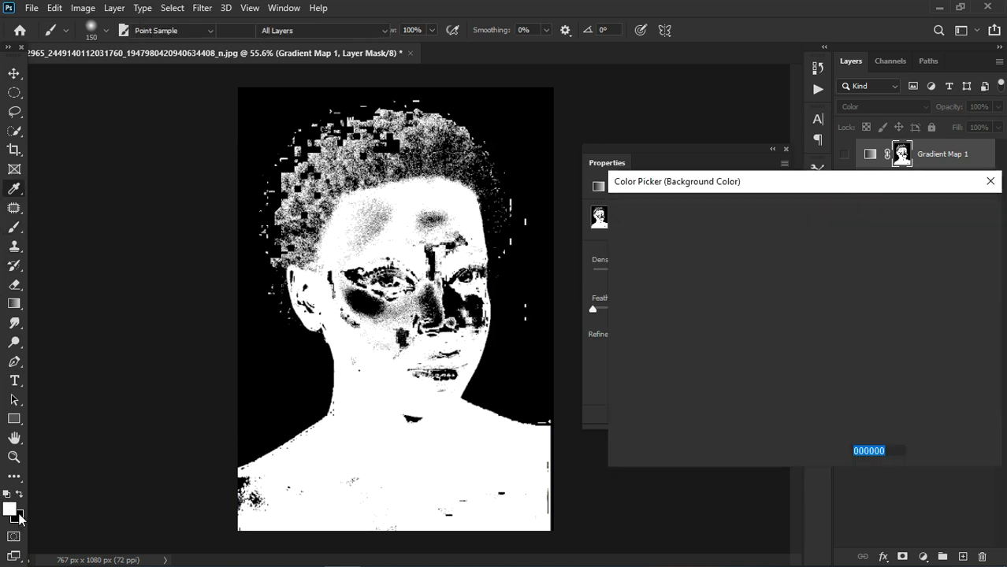
{"action": "left_click", "coordinate": [932, 240]}
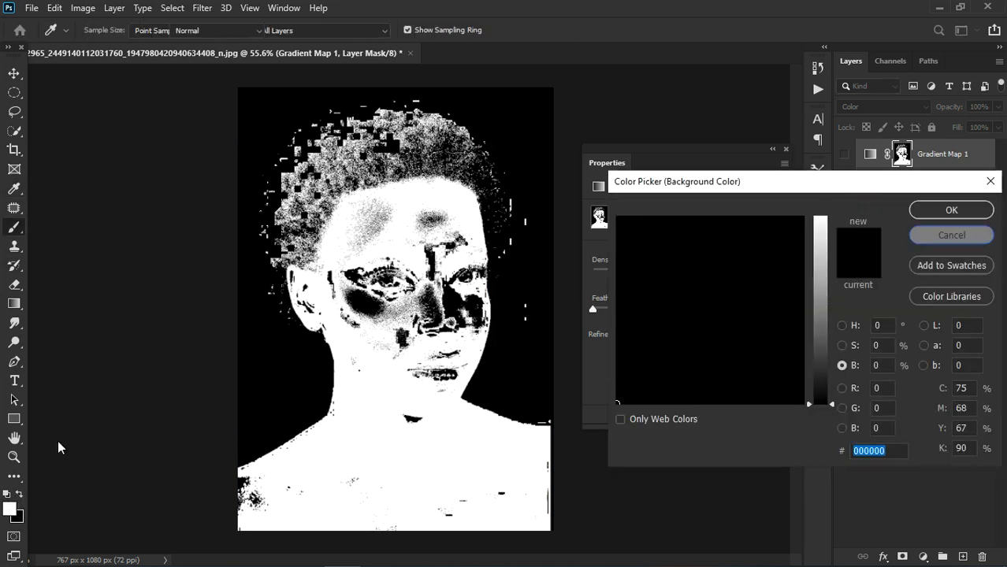
{"action": "left_click", "coordinate": [20, 494]}
{"action": "mouse_move", "coordinate": [364, 270]}
{"action": "left_mouse_down"}
{"action": "mouse_move", "coordinate": [376, 302]}
{"action": "mouse_move", "coordinate": [363, 268]}
{"action": "mouse_move", "coordinate": [425, 251]}
{"action": "mouse_move", "coordinate": [369, 230]}
{"action": "mouse_move", "coordinate": [402, 178]}
{"action": "mouse_move", "coordinate": [393, 149]}
{"action": "mouse_move", "coordinate": [358, 226]}
{"action": "mouse_move", "coordinate": [386, 349]}
{"action": "mouse_move", "coordinate": [423, 379]}
{"action": "mouse_move", "coordinate": [446, 350]}
{"action": "mouse_move", "coordinate": [444, 410]}
{"action": "mouse_move", "coordinate": [470, 270]}
{"action": "mouse_move", "coordinate": [430, 314]}
{"action": "mouse_move", "coordinate": [435, 256]}
{"action": "mouse_move", "coordinate": [442, 307]}
{"action": "mouse_move", "coordinate": [431, 238]}
{"action": "mouse_move", "coordinate": [467, 246]}
{"action": "mouse_move", "coordinate": [480, 363]}
{"action": "mouse_move", "coordinate": [468, 361]}
{"action": "mouse_move", "coordinate": [482, 185]}
{"action": "mouse_move", "coordinate": [507, 290]}
{"action": "mouse_move", "coordinate": [468, 393]}
{"action": "mouse_move", "coordinate": [445, 415]}
{"action": "mouse_move", "coordinate": [493, 346]}
{"action": "mouse_move", "coordinate": [484, 400]}
{"action": "mouse_move", "coordinate": [409, 390]}
{"action": "mouse_move", "coordinate": [377, 369]}
{"action": "mouse_move", "coordinate": [345, 257]}
{"action": "mouse_move", "coordinate": [309, 244]}
{"action": "mouse_move", "coordinate": [282, 253]}
{"action": "mouse_move", "coordinate": [324, 171]}
{"action": "mouse_move", "coordinate": [421, 132]}
{"action": "mouse_move", "coordinate": [296, 210]}
{"action": "mouse_move", "coordinate": [354, 201]}
{"action": "mouse_move", "coordinate": [473, 151]}
{"action": "mouse_move", "coordinate": [524, 284]}
{"action": "mouse_move", "coordinate": [537, 227]}
{"action": "mouse_move", "coordinate": [553, 257]}
{"action": "mouse_move", "coordinate": [549, 354]}
{"action": "mouse_move", "coordinate": [518, 321]}
{"action": "mouse_move", "coordinate": [541, 399]}
{"action": "left_mouse_up"}
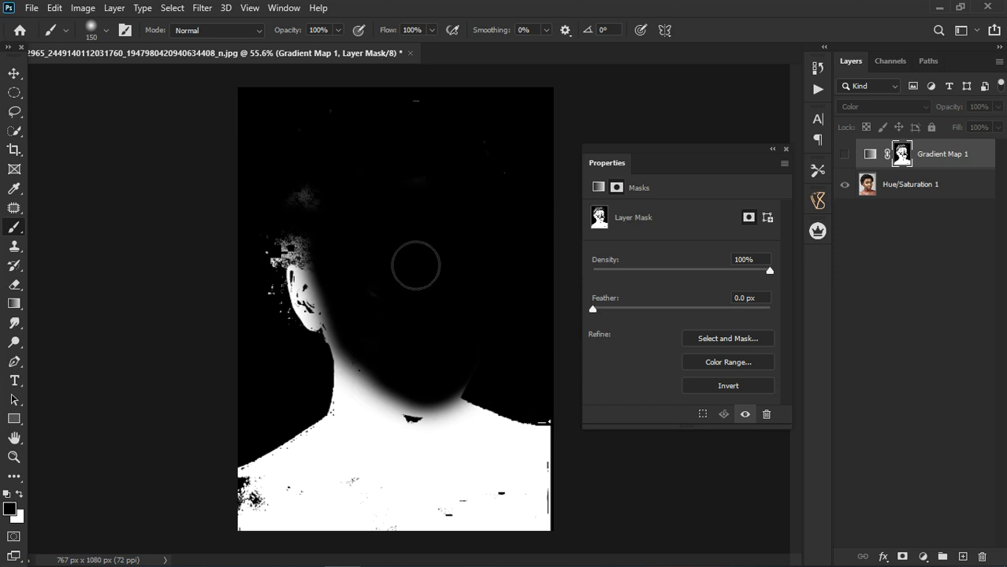
{"action": "left_click_drag", "start_coordinate": [324, 225], "coordinate": [295, 264]}
{"action": "left_click", "coordinate": [785, 149]}
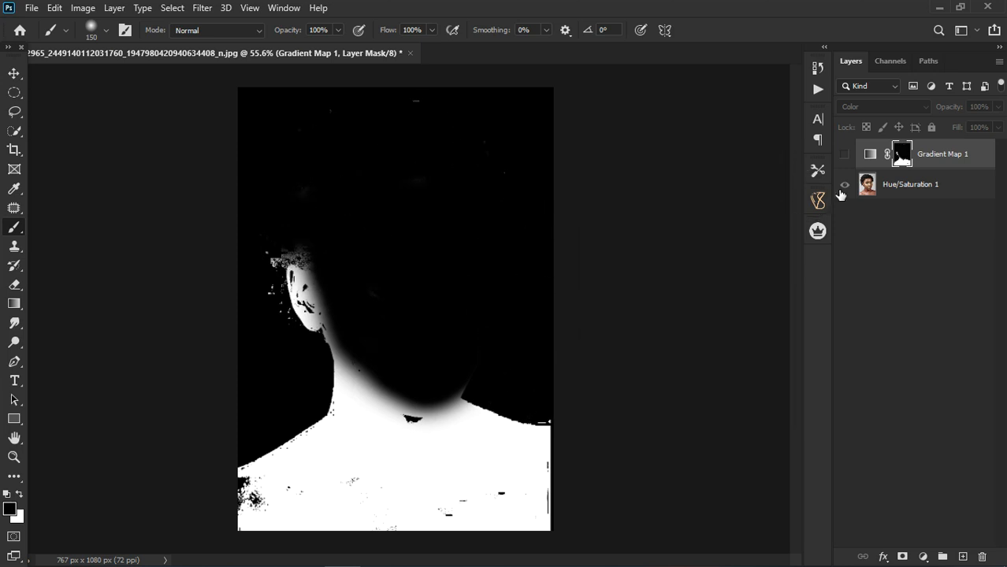
- Leave the mask view, show the Gradient Map 1 layer and lower its opacity to 66%
{"action": "left_click", "coordinate": [854, 161]}
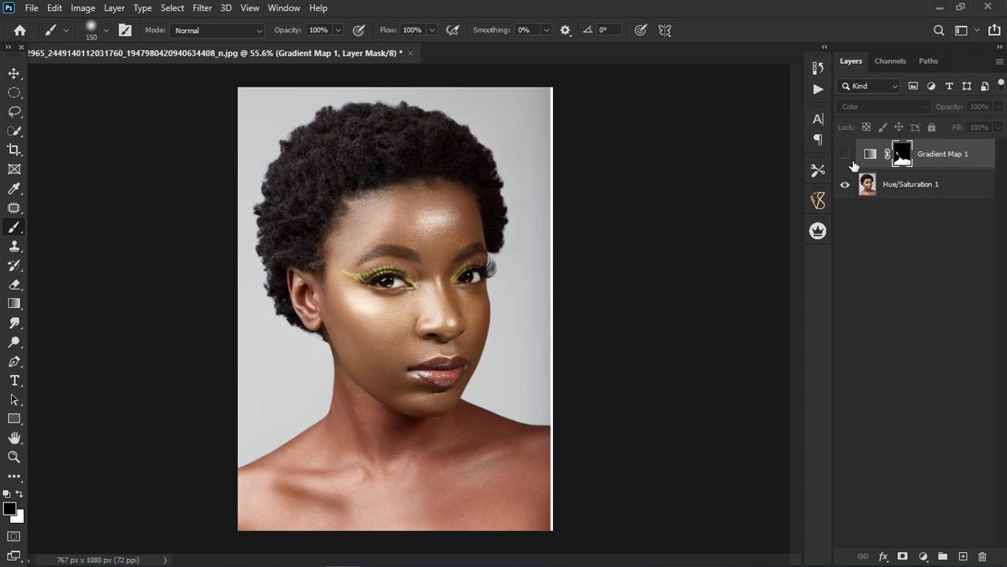
{"action": "left_click", "coordinate": [850, 157]}
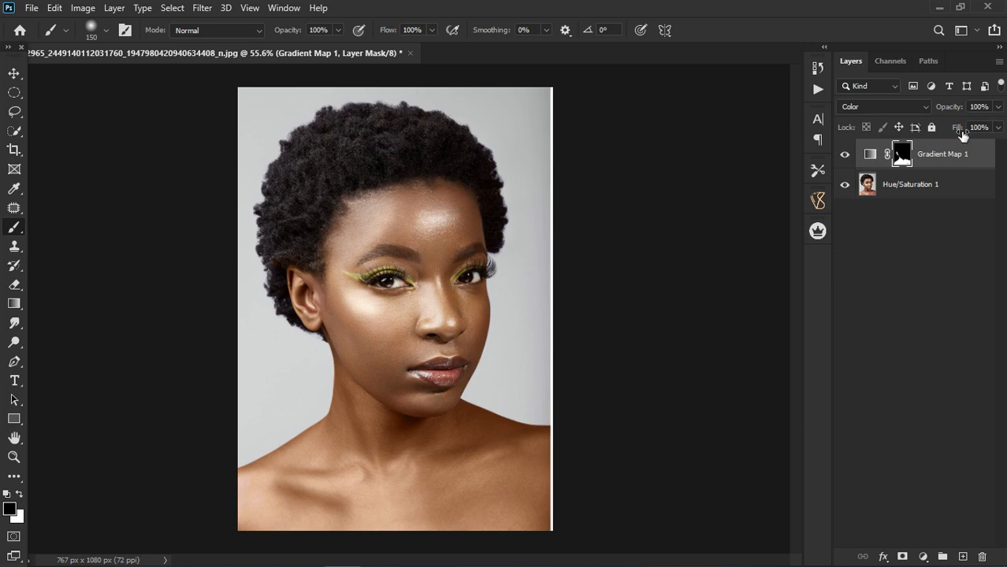
{"action": "left_click", "coordinate": [997, 106]}
{"action": "left_click_drag", "start_coordinate": [999, 124], "coordinate": [980, 126]}
{"action": "scroll", "coordinate": [410, 425], "scroll_direction": "up", "scroll_amount": 3}
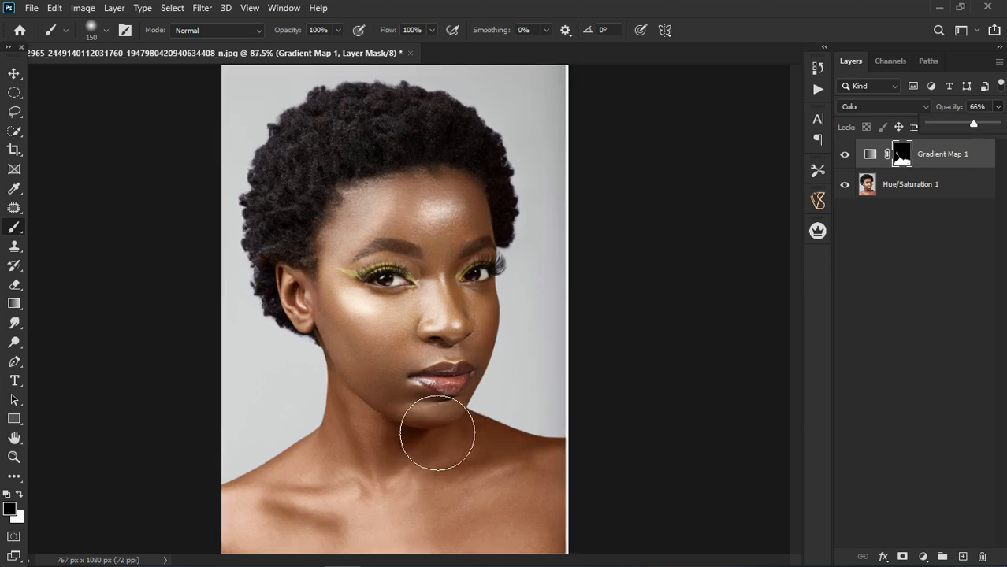
{"action": "left_click", "coordinate": [419, 461]}
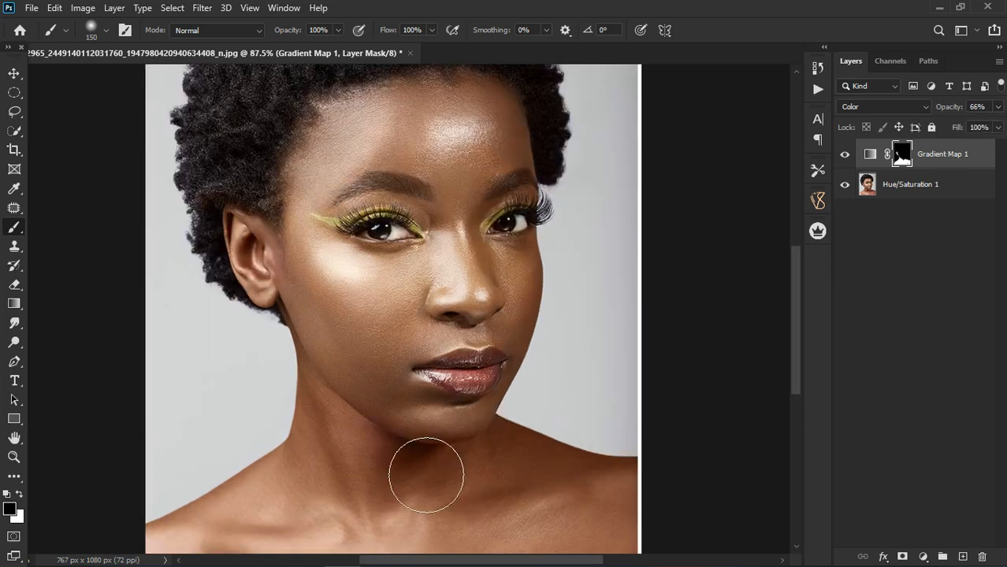
{"action": "key", "text": "x"}
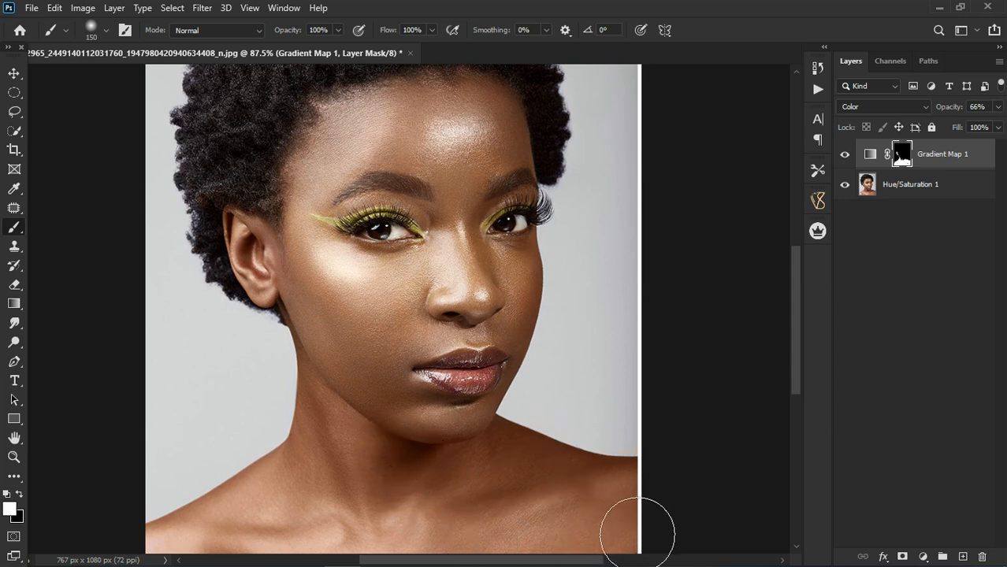
{"action": "key", "text": "ctrl+0"}
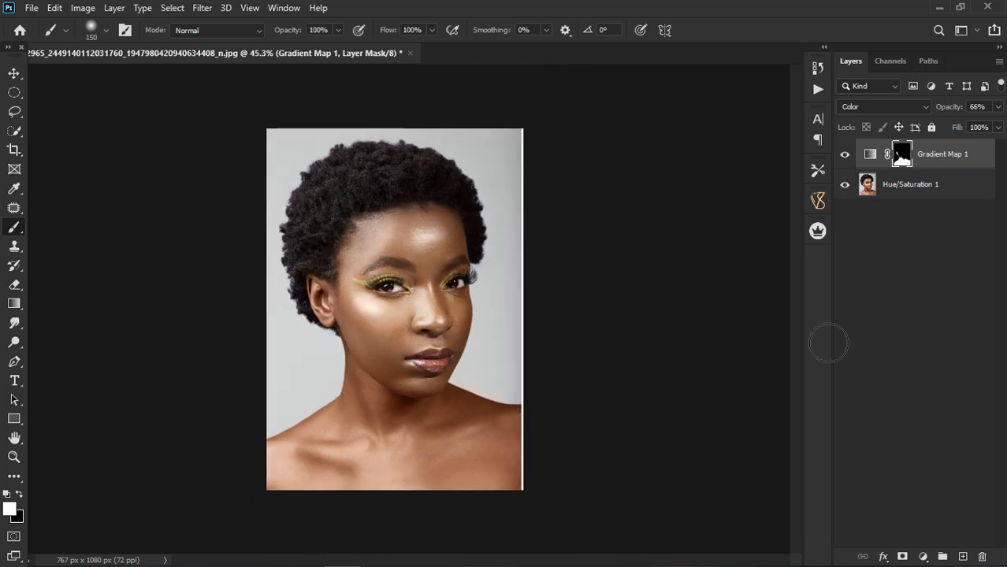
{"action": "key", "text": "ctrl+minus"}
{"action": "key", "text": "ctrl+plus"}
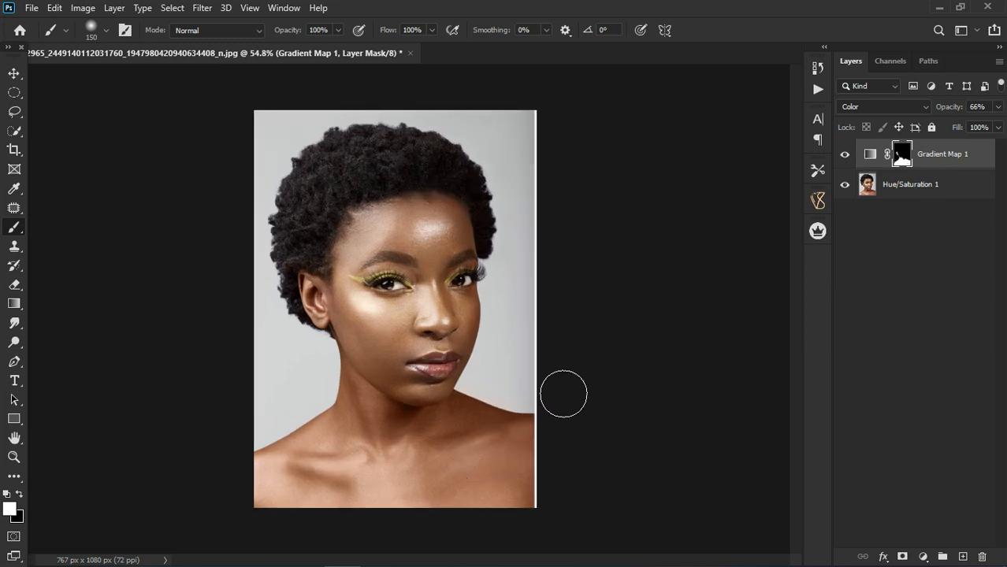
- Recolor the first stop of the Gradient Map 1 gradient to 643523, sampled from the shaded edge of the cheek
{"action": "double_click", "coordinate": [873, 156]}
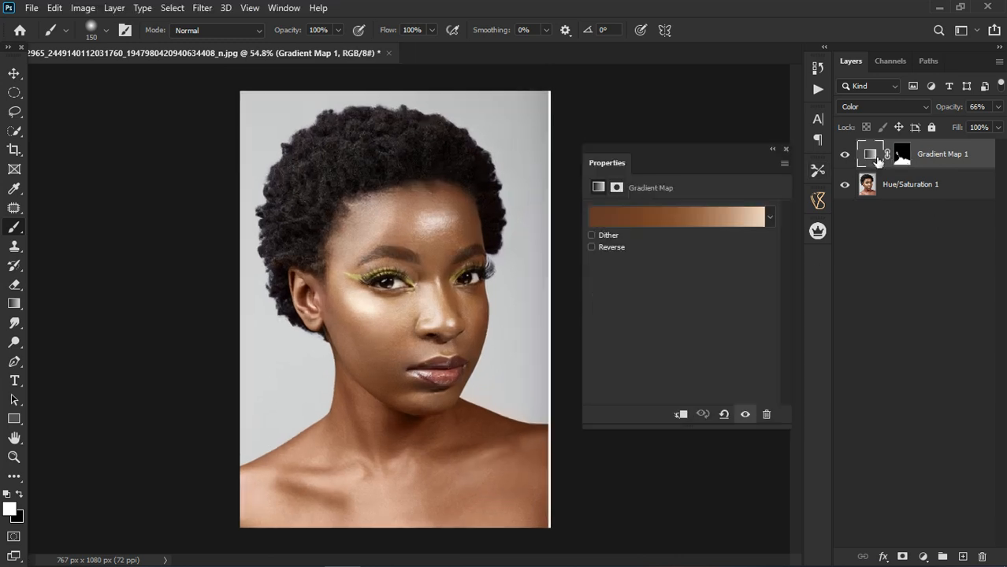
{"action": "left_click", "coordinate": [637, 220]}
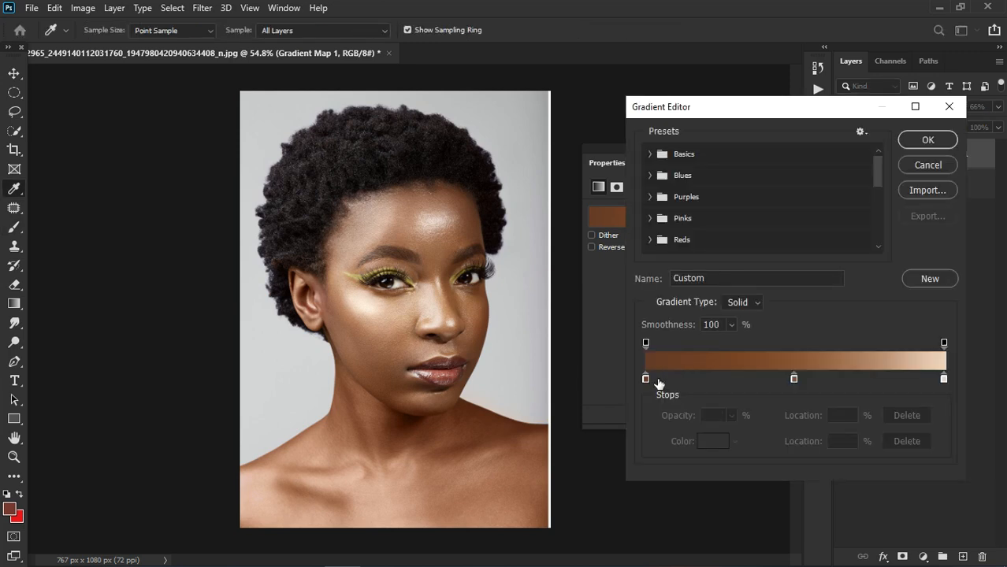
{"action": "double_click", "coordinate": [645, 380]}
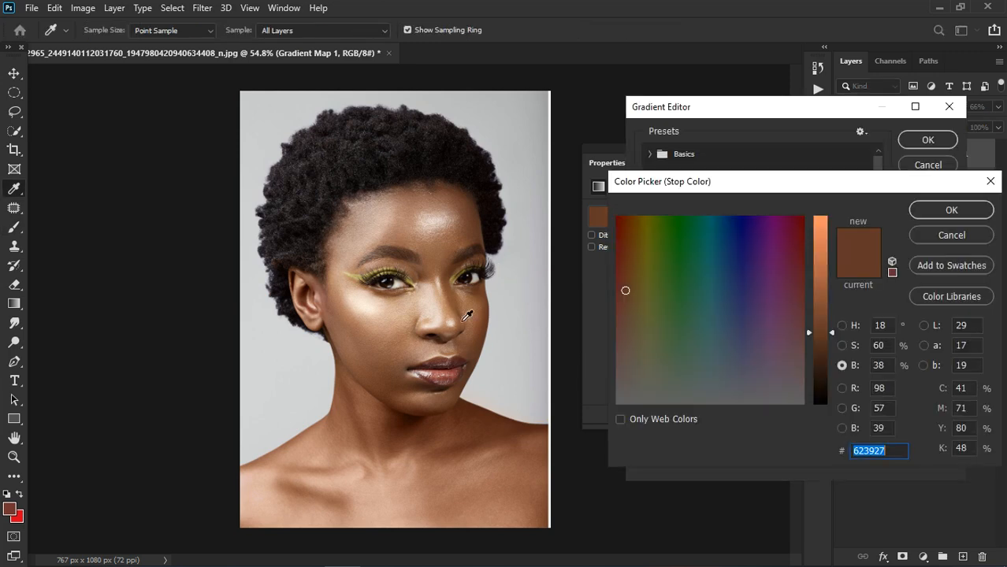
{"action": "left_click", "coordinate": [487, 345]}
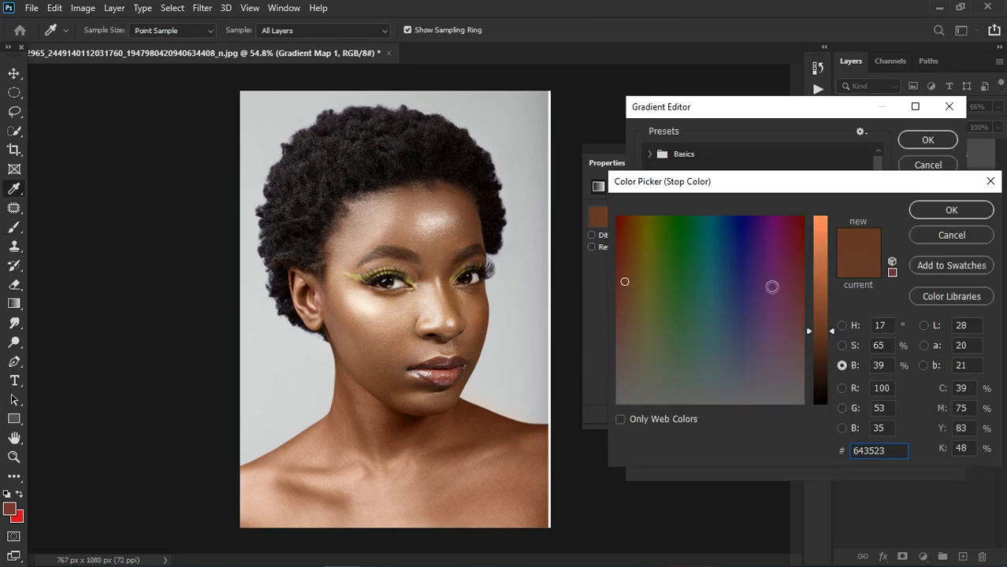
{"action": "left_click", "coordinate": [932, 213]}
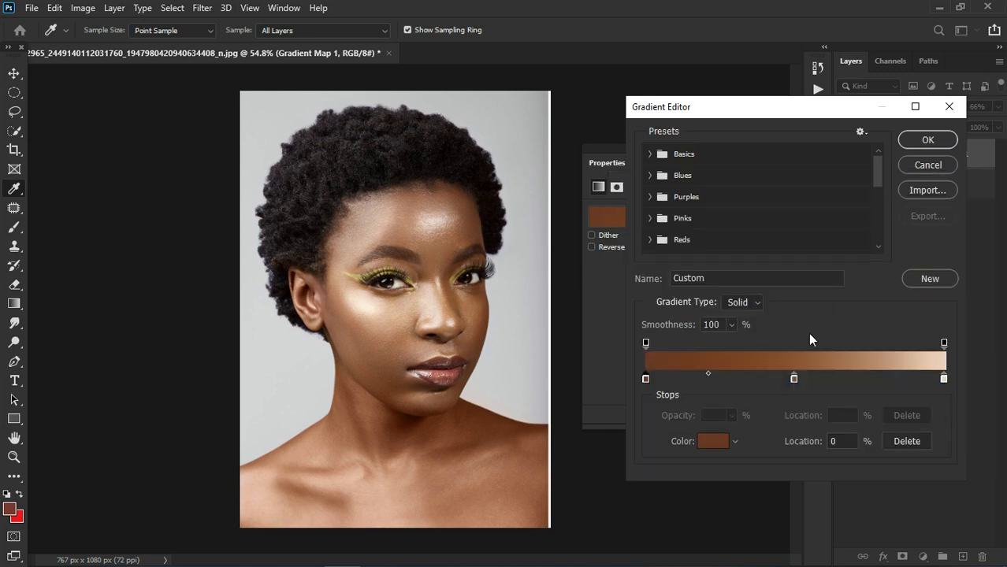
- Recolor the gradient's middle stop to 8e5a42, sampled from the skin just above the lips, and apply the gradient
{"action": "double_click", "coordinate": [795, 381]}
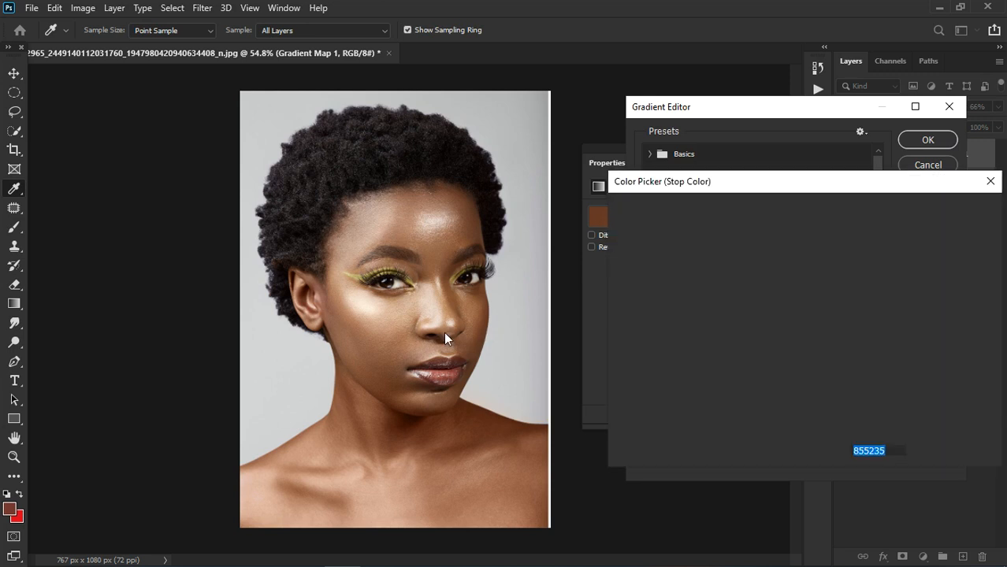
{"action": "left_click", "coordinate": [456, 359]}
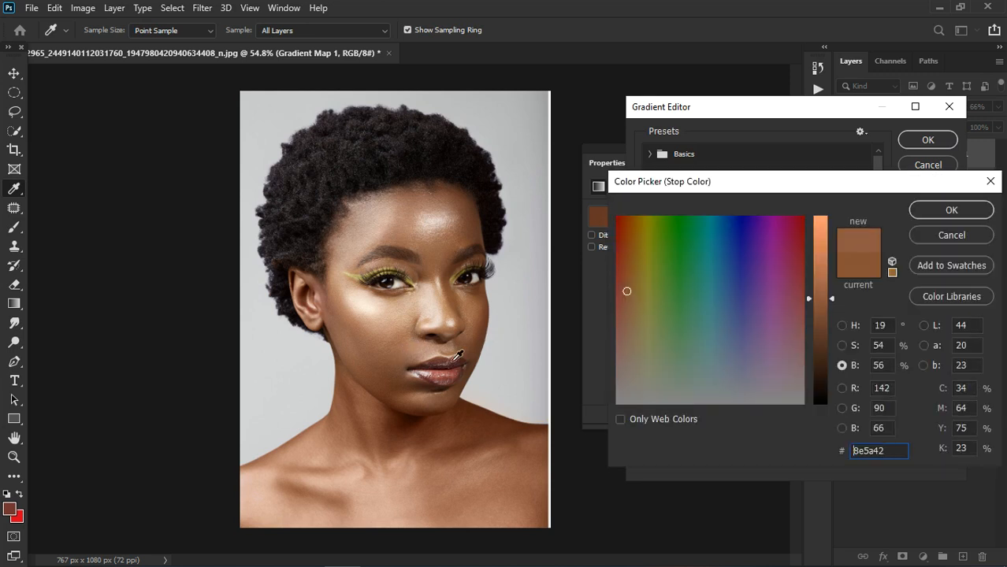
{"action": "left_click", "coordinate": [938, 212]}
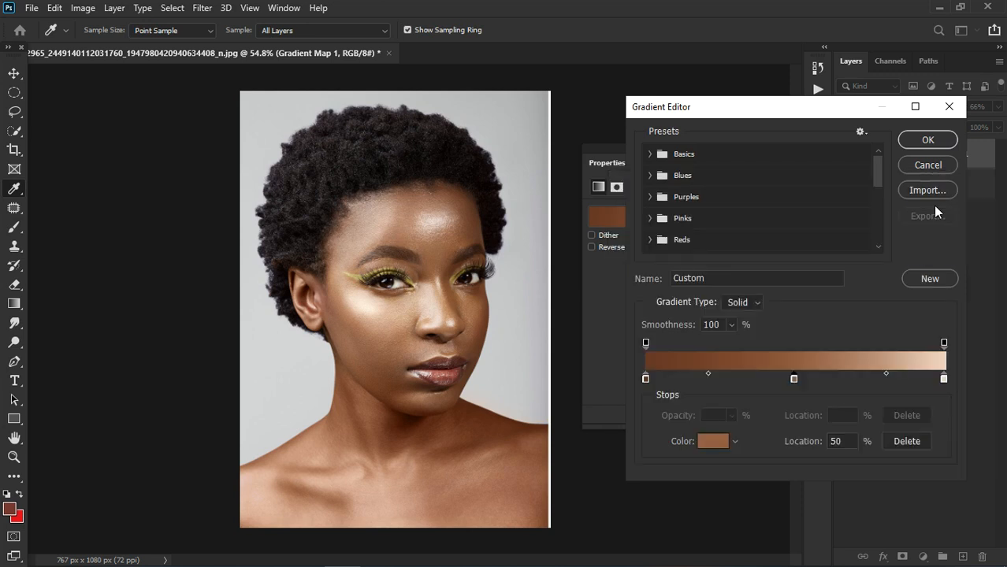
{"action": "left_click", "coordinate": [937, 144]}
{"action": "key", "text": "b"}
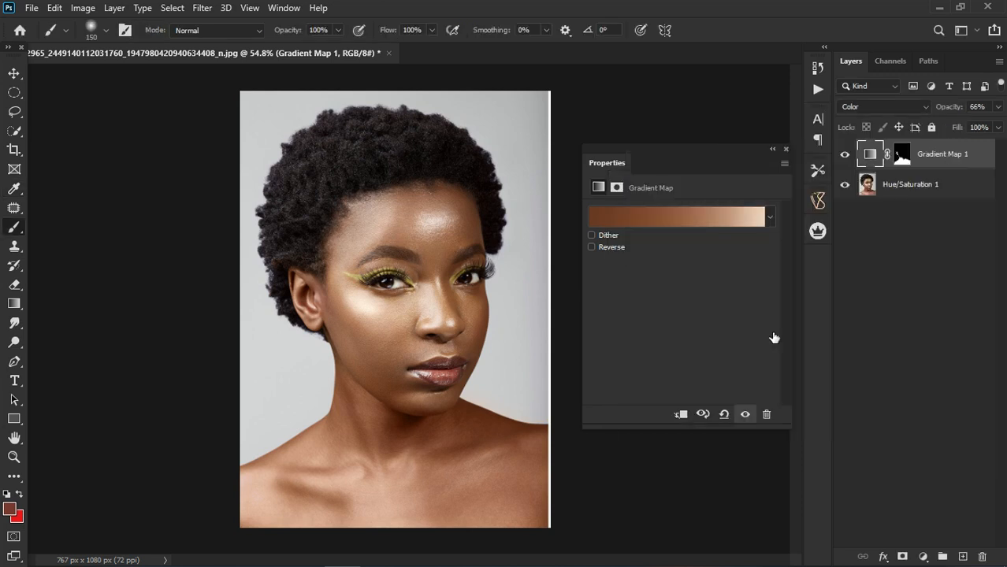
- Raise Gradient Map 1's opacity to 100% and toggle its visibility to compare the neck and shoulders before and after
{"action": "left_click", "coordinate": [998, 106]}
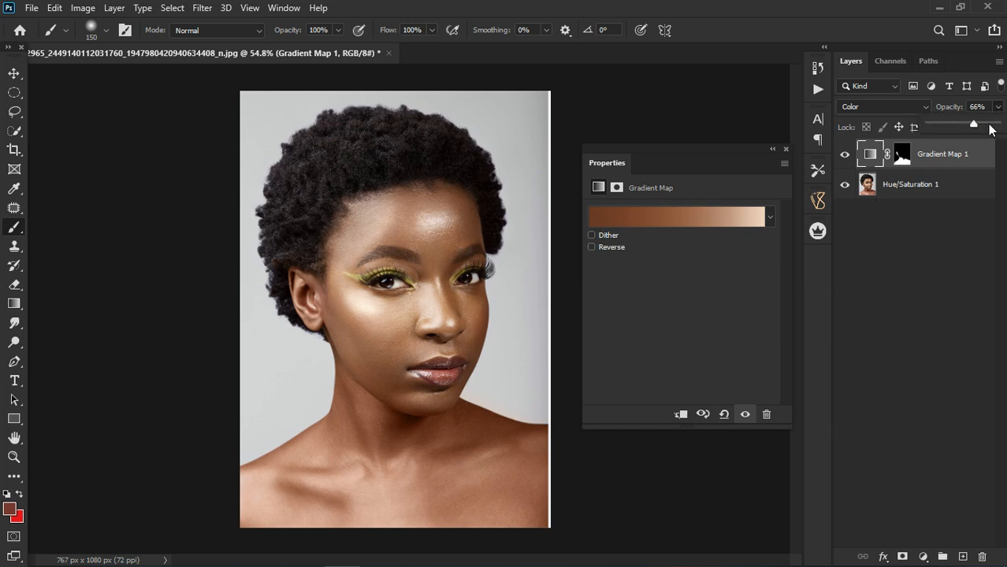
{"action": "left_click_drag", "start_coordinate": [976, 128], "coordinate": [1001, 129]}
{"action": "left_click", "coordinate": [846, 157]}
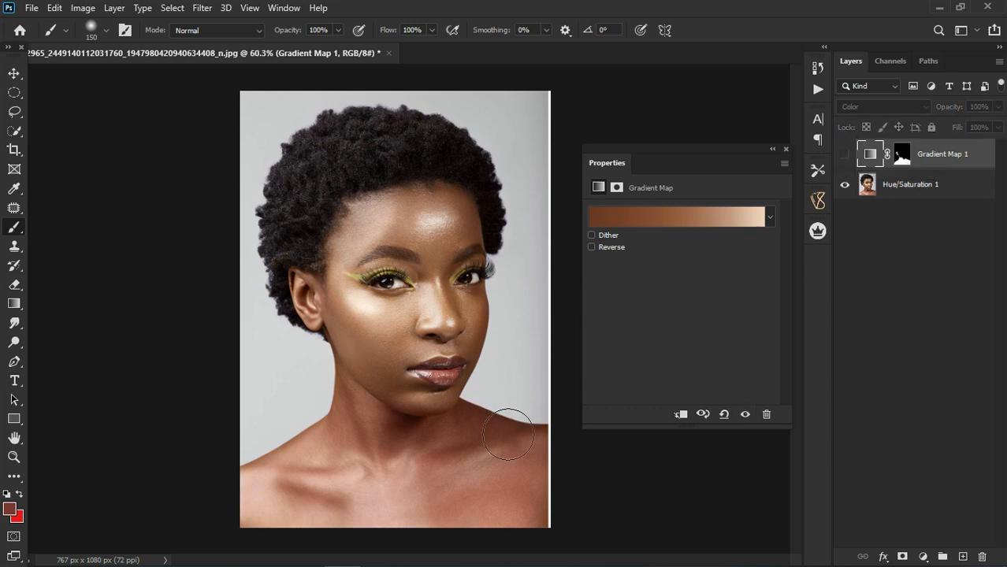
{"action": "scroll", "coordinate": [484, 411], "scroll_direction": "up", "scroll_amount": 3}
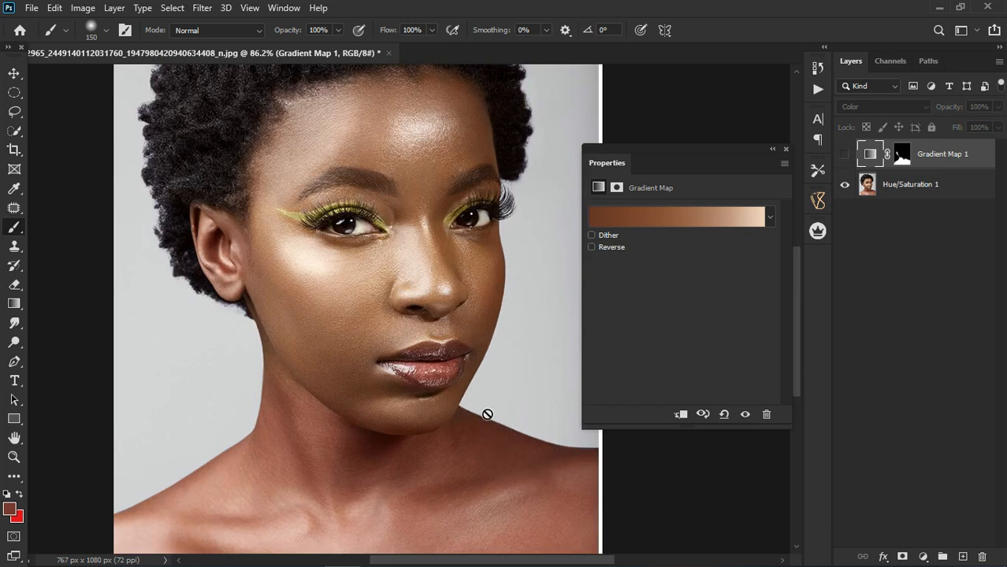
{"action": "left_click", "coordinate": [848, 156]}
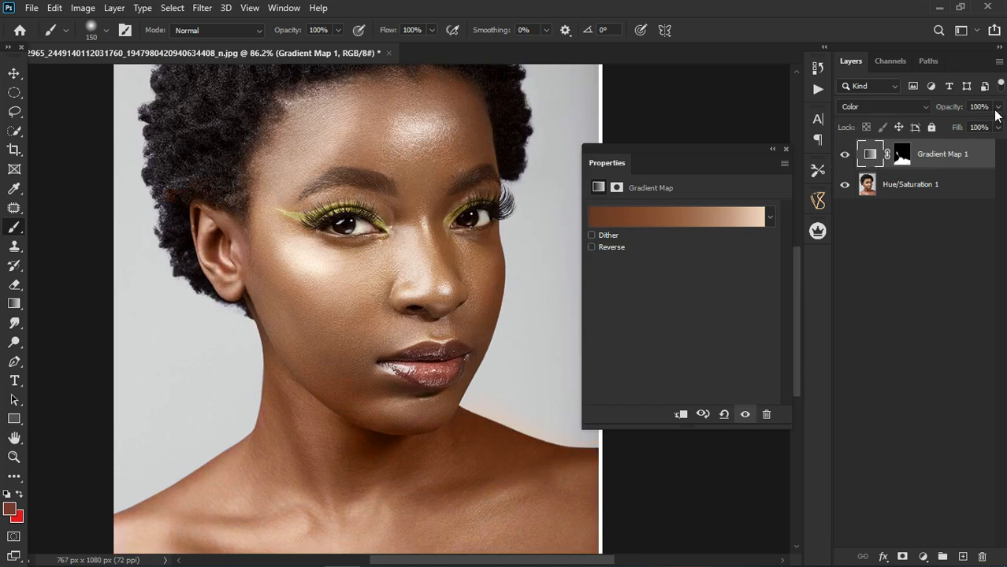
- Delete the Gradient Map 1 adjustment layer, keeping only the Hue/Saturation 1 layer
{"action": "left_click", "coordinate": [785, 150]}
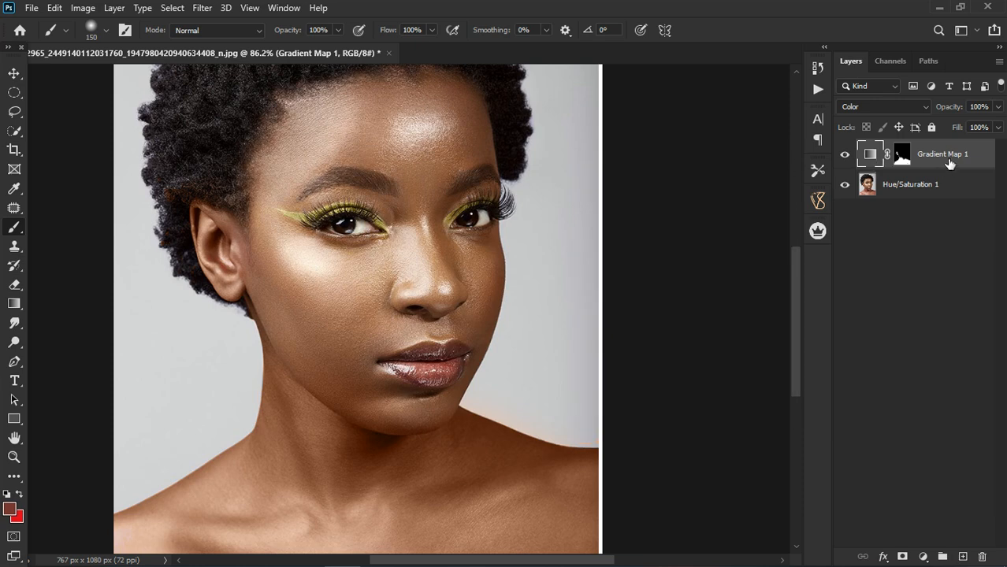
{"action": "key", "text": "Delete"}
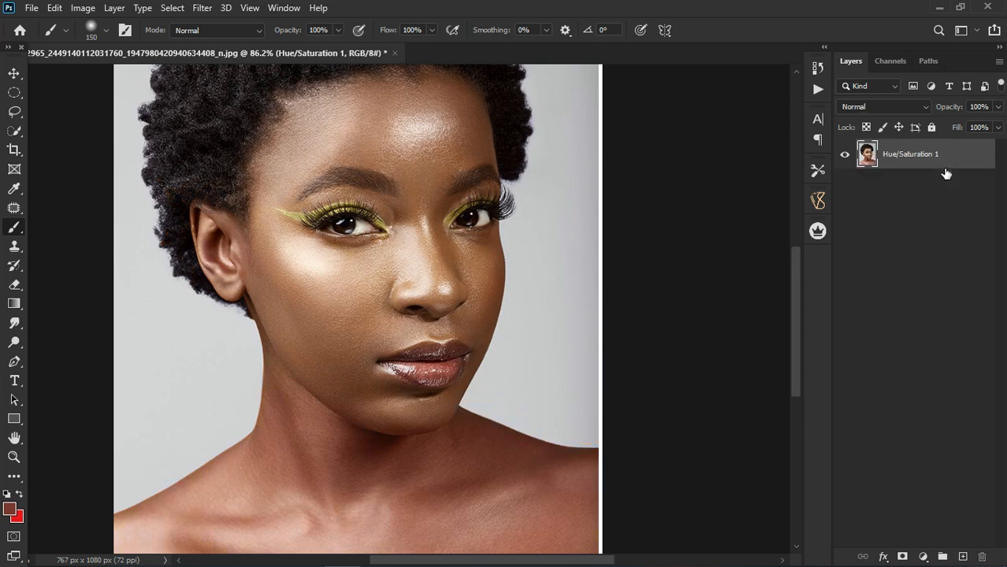
{"action": "scroll", "coordinate": [573, 274], "scroll_direction": "down", "scroll_amount": 4}
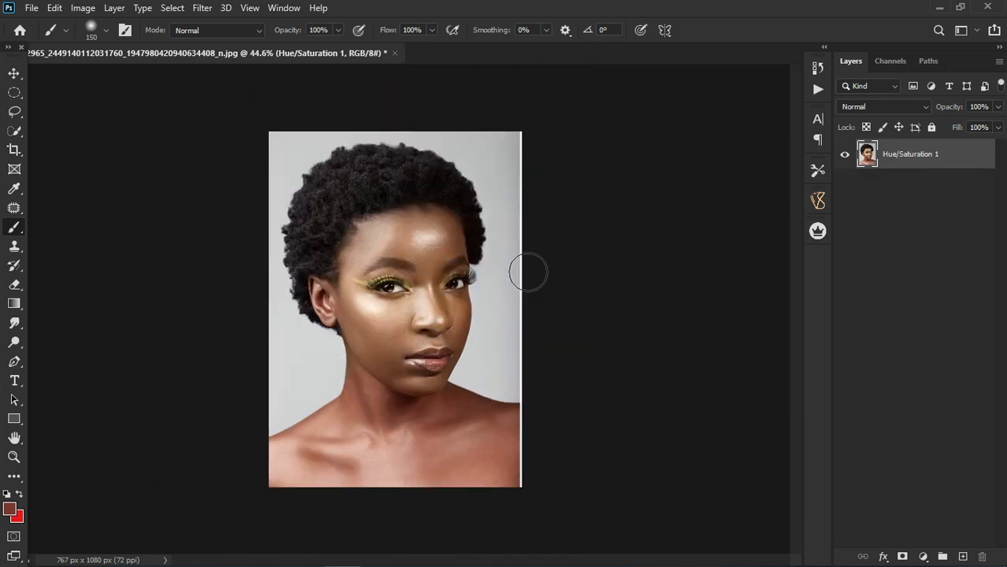